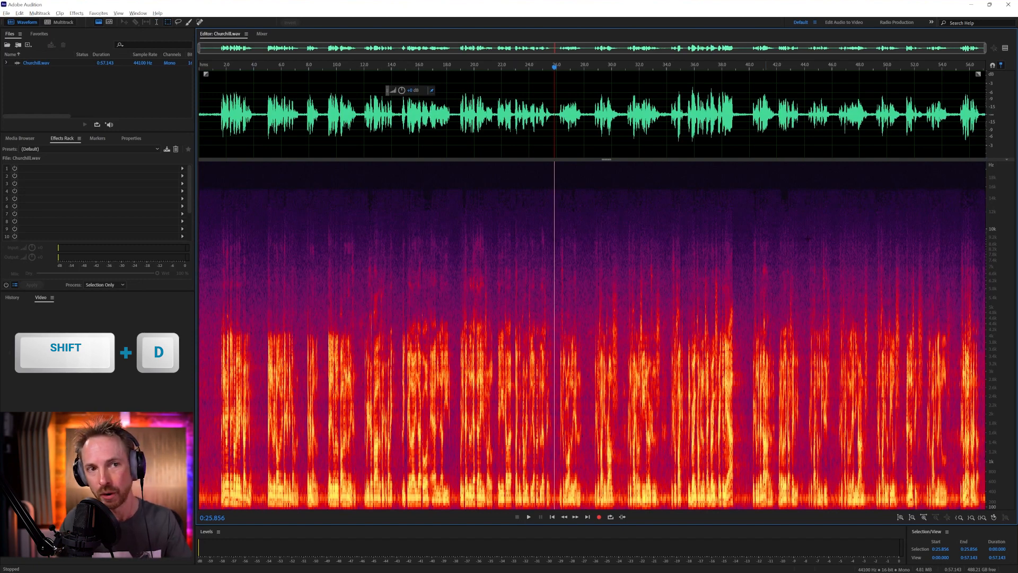
Mark the empty band above the speech and the upper-frequency noise area in the spectral display, and clear the selection
drag(963, 188, 687, 161)
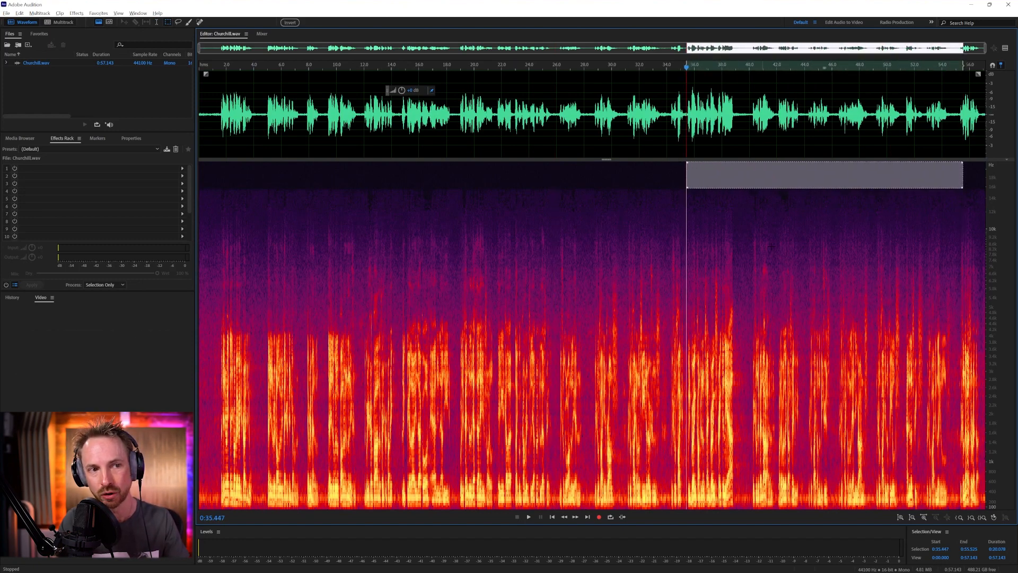
drag(975, 228, 454, 326)
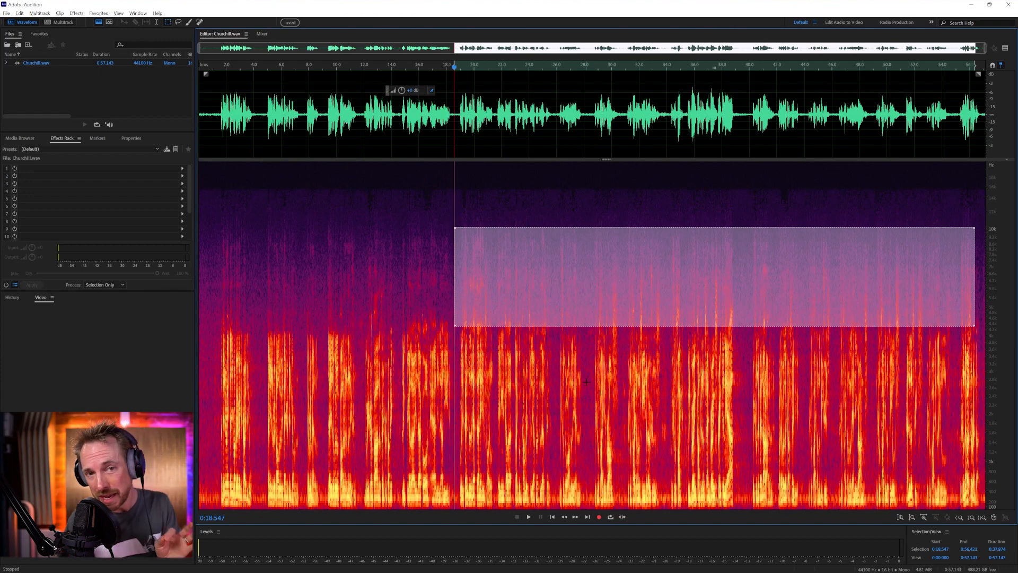
click(572, 112)
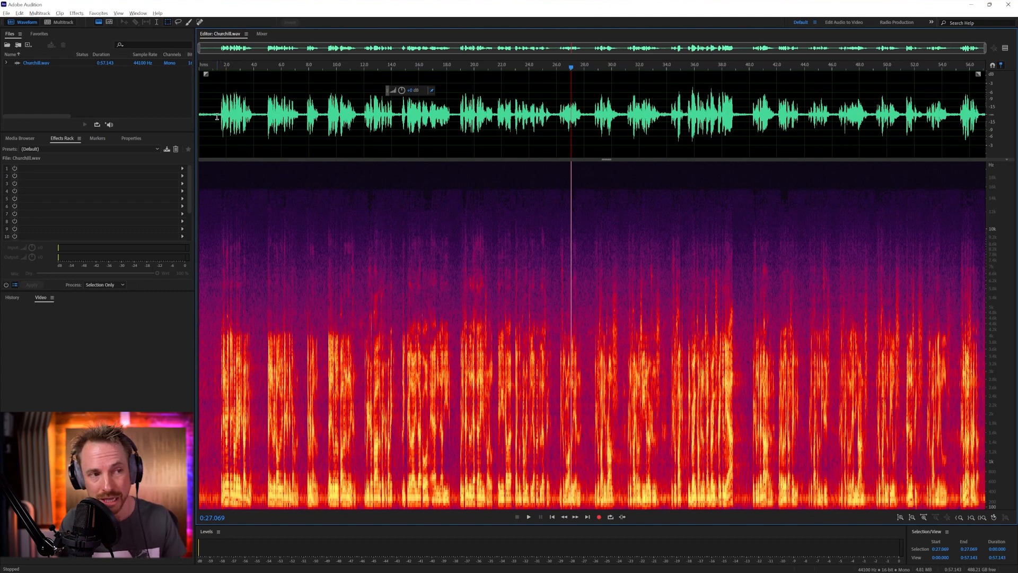
Select the speech-free opening of about 1.5 seconds and capture it as the noise print
drag(219, 121, 186, 127)
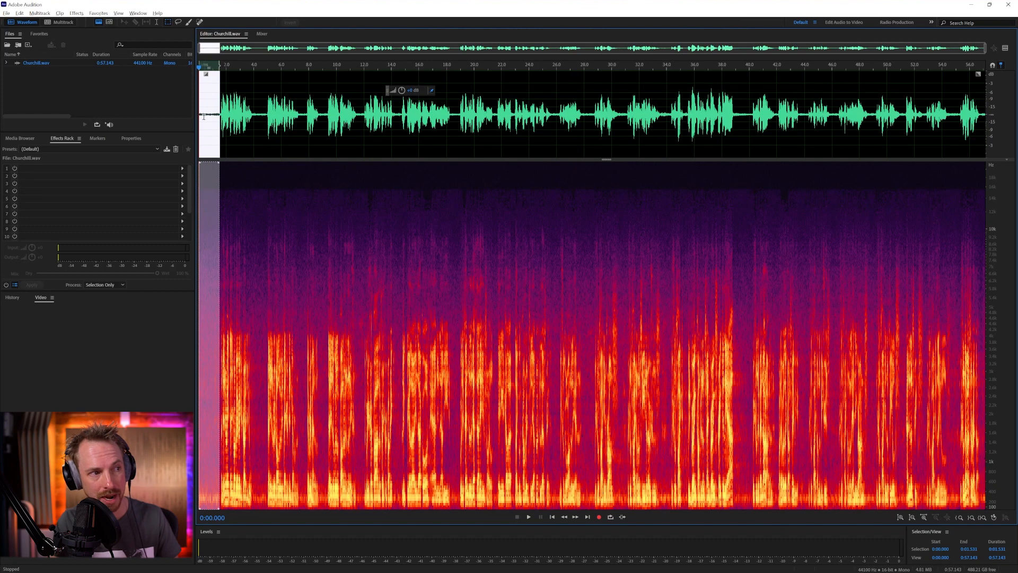
scroll(203, 117, up, 5)
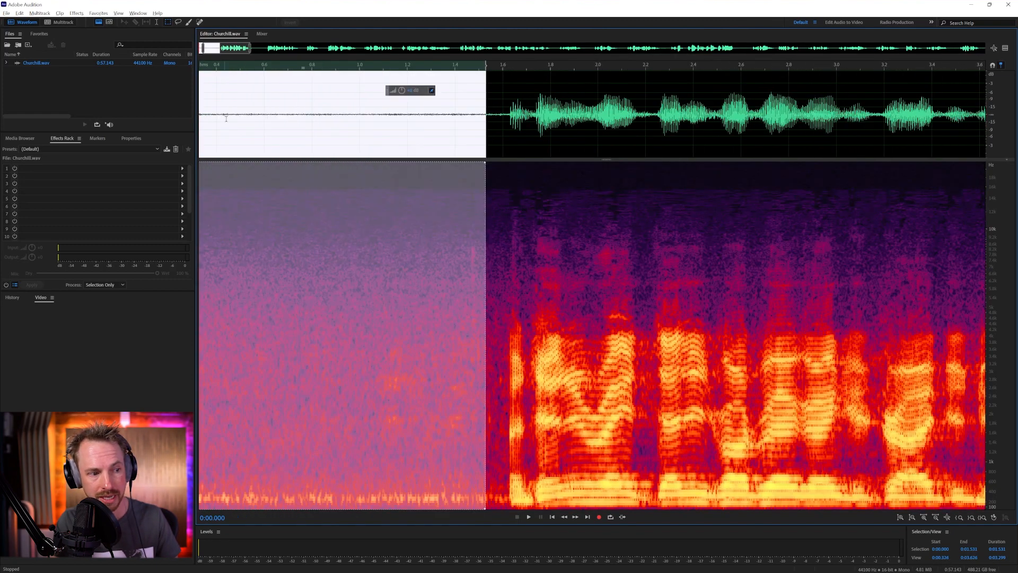
key(space)
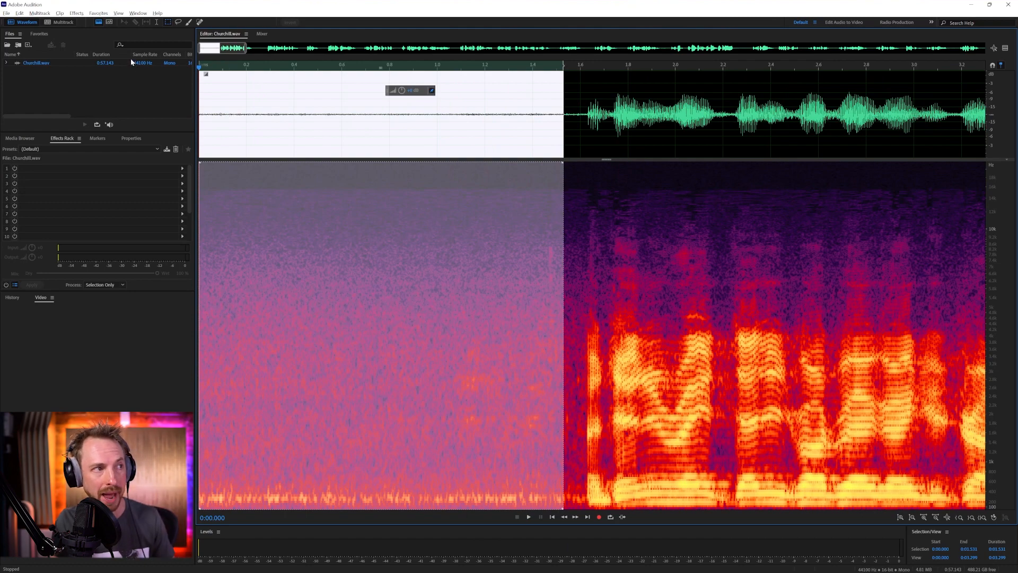
click(79, 13)
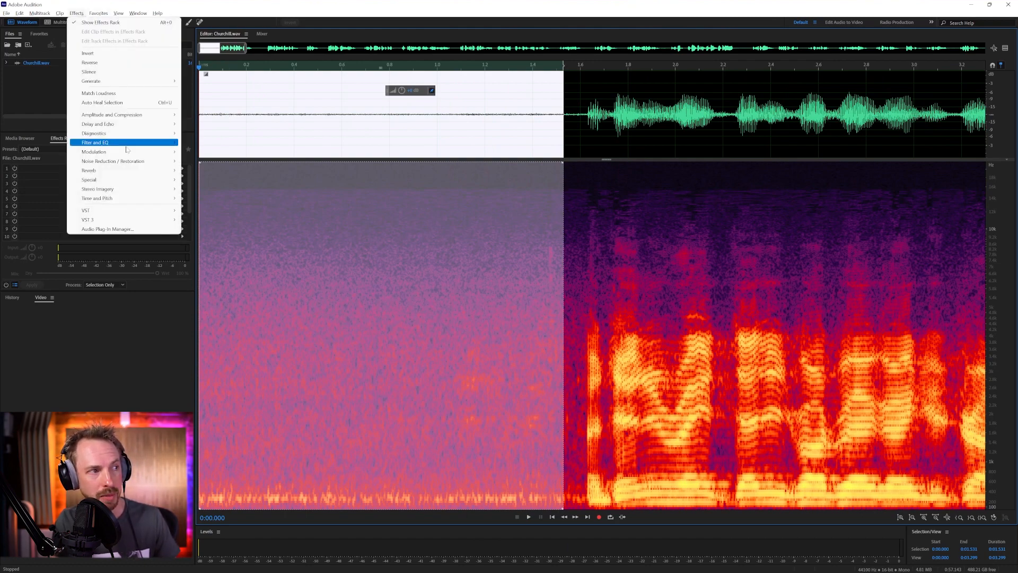
mouse_move(132, 164)
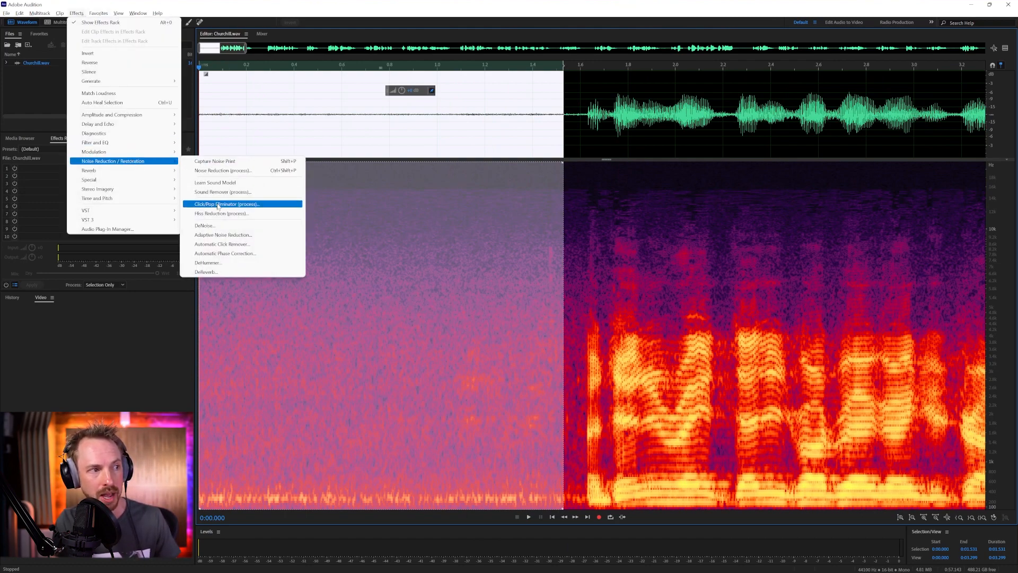
click(230, 163)
click(585, 308)
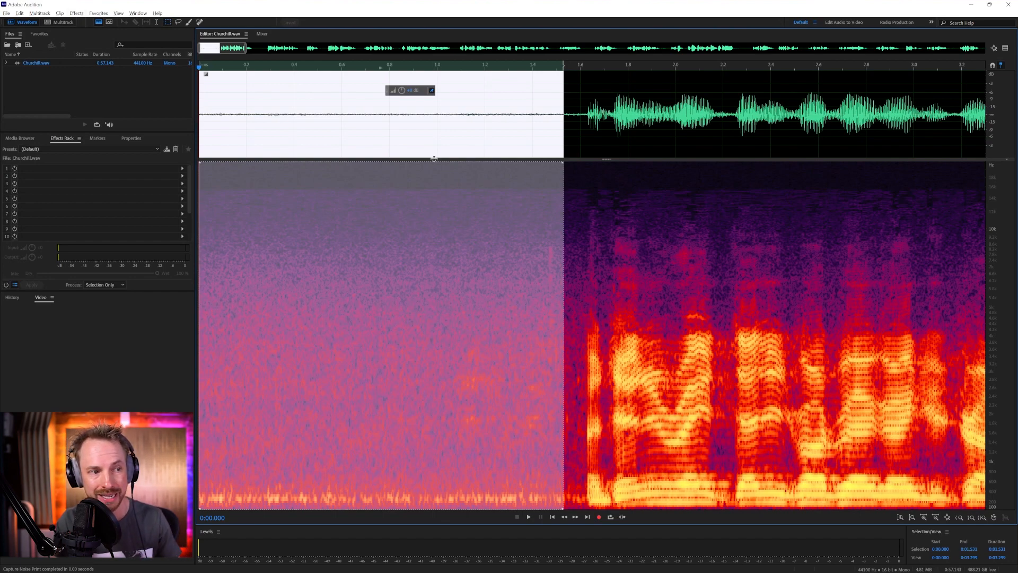
Select the entire recording and open the Noise Reduction process for it
key(space)
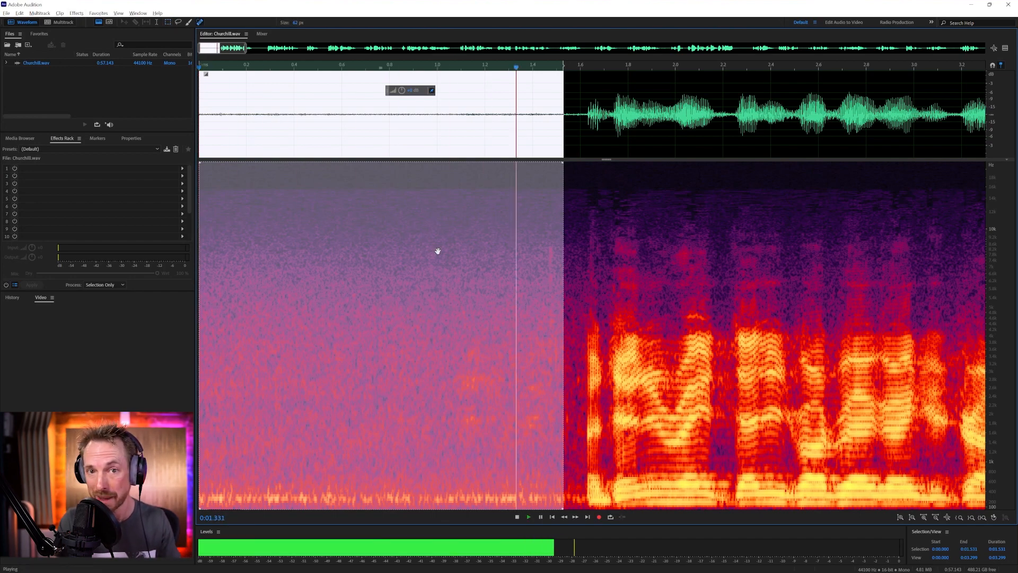
key(b)
scroll(438, 250, down, 1)
scroll(438, 251, down, 3)
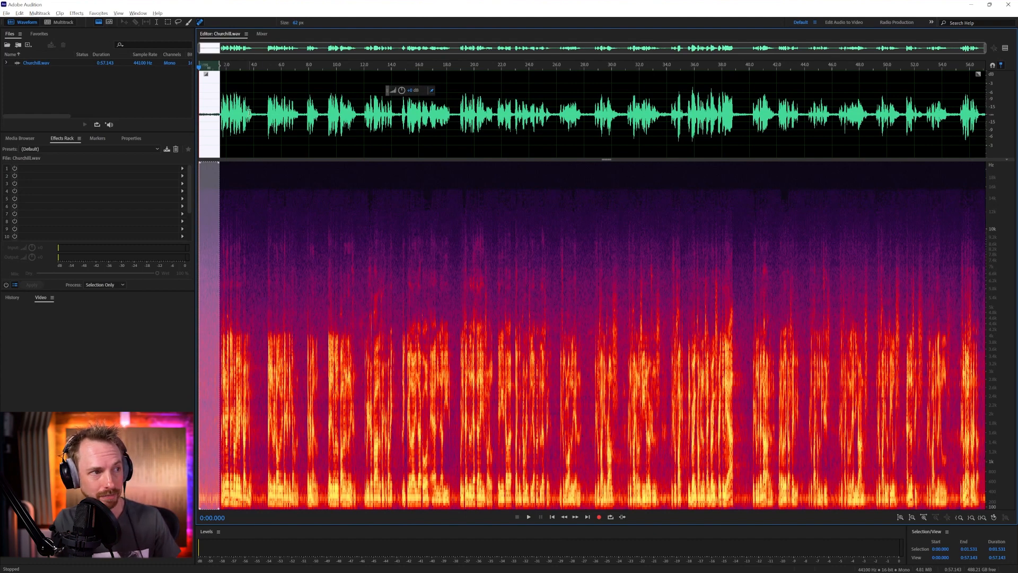
key(ctrl+a)
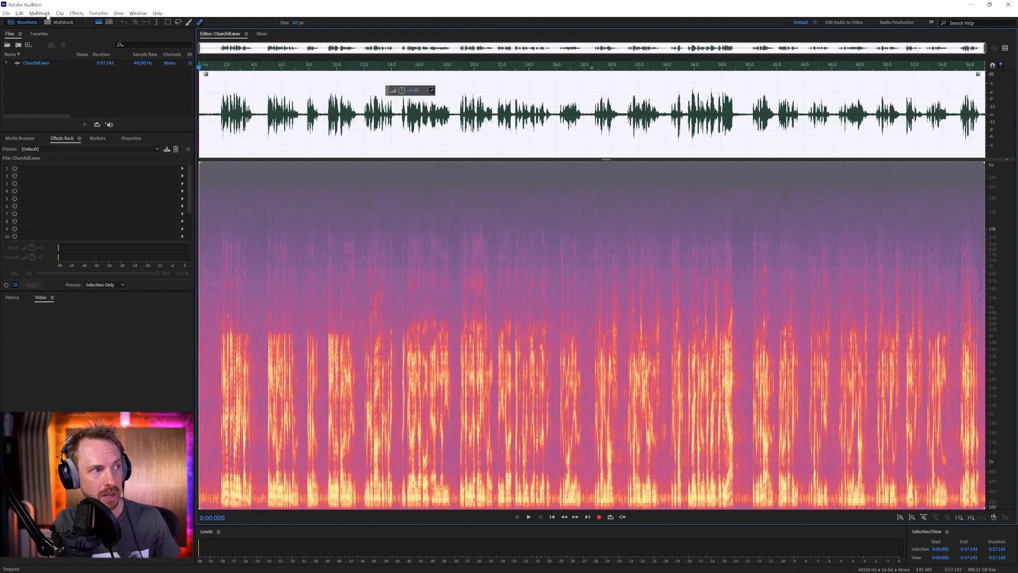
click(76, 13)
mouse_move(128, 162)
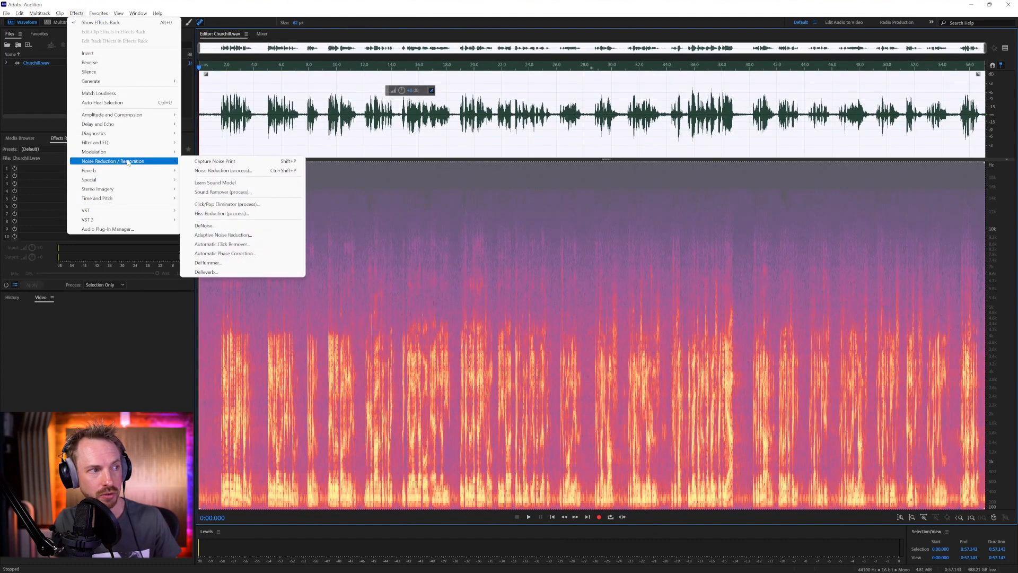
click(223, 171)
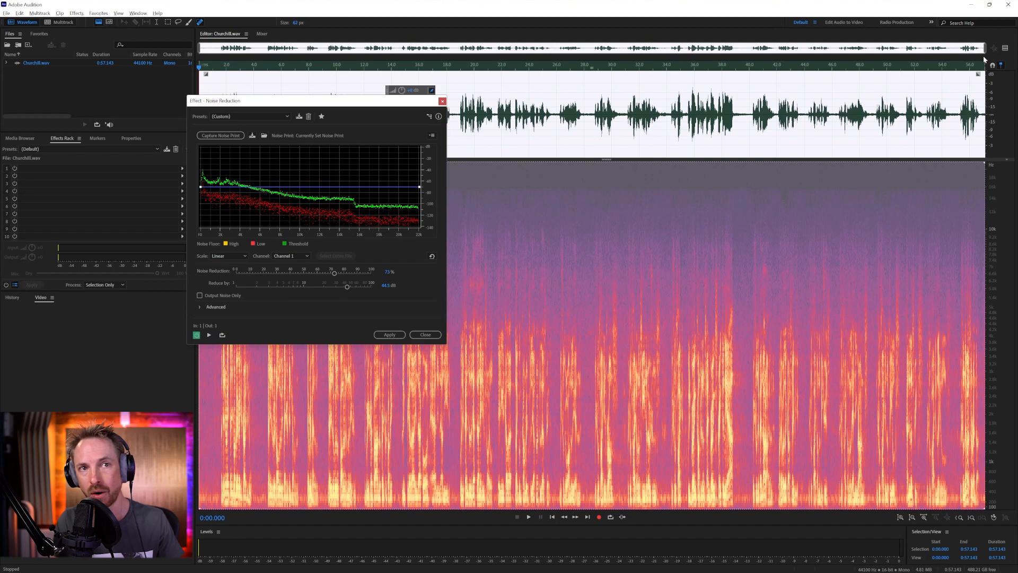
Show the preview editor below the original, uncover the spectrograms and audition the noise reduction from the start
click(1003, 49)
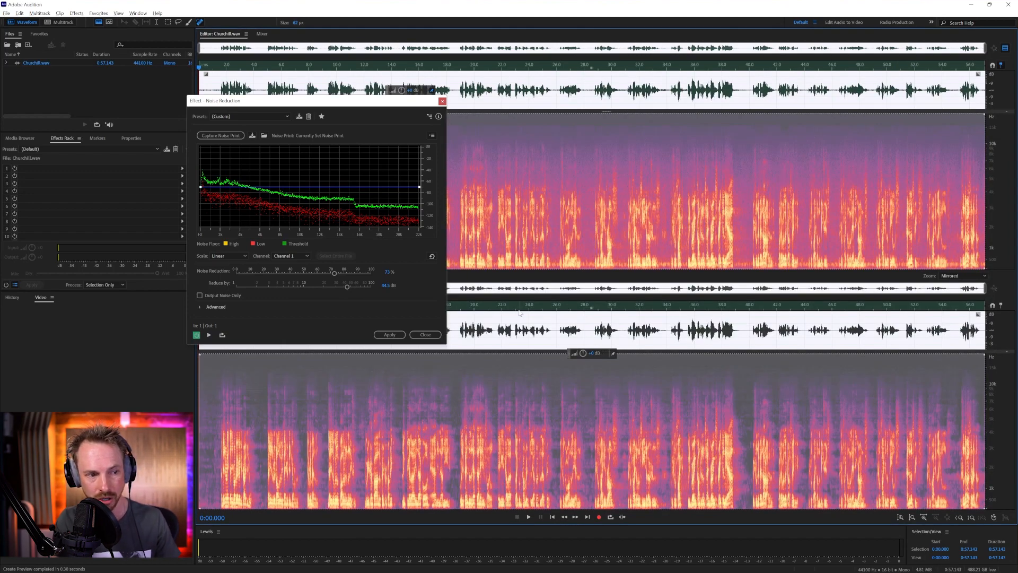
drag(379, 102, 634, 87)
key(space)
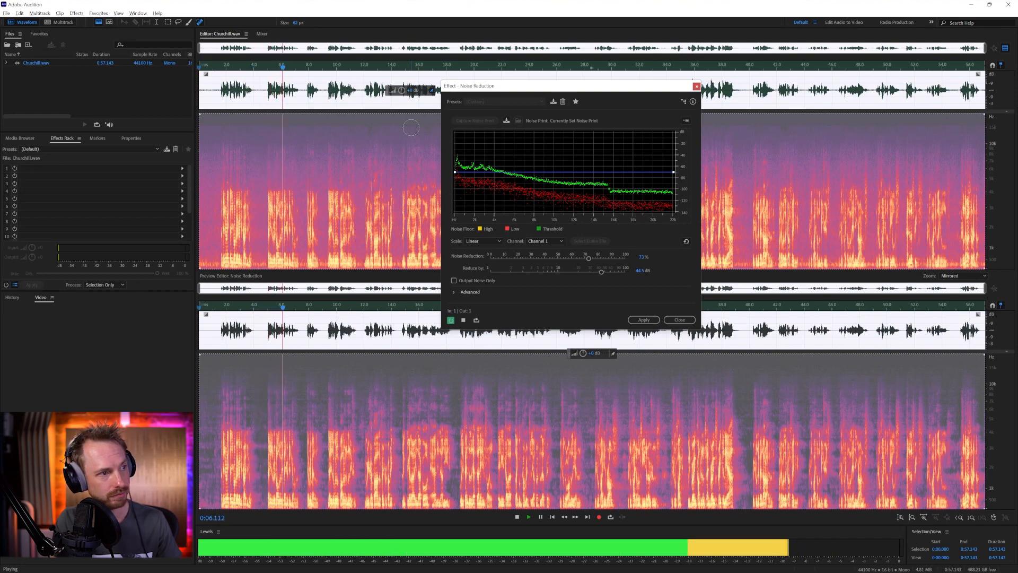
key(space)
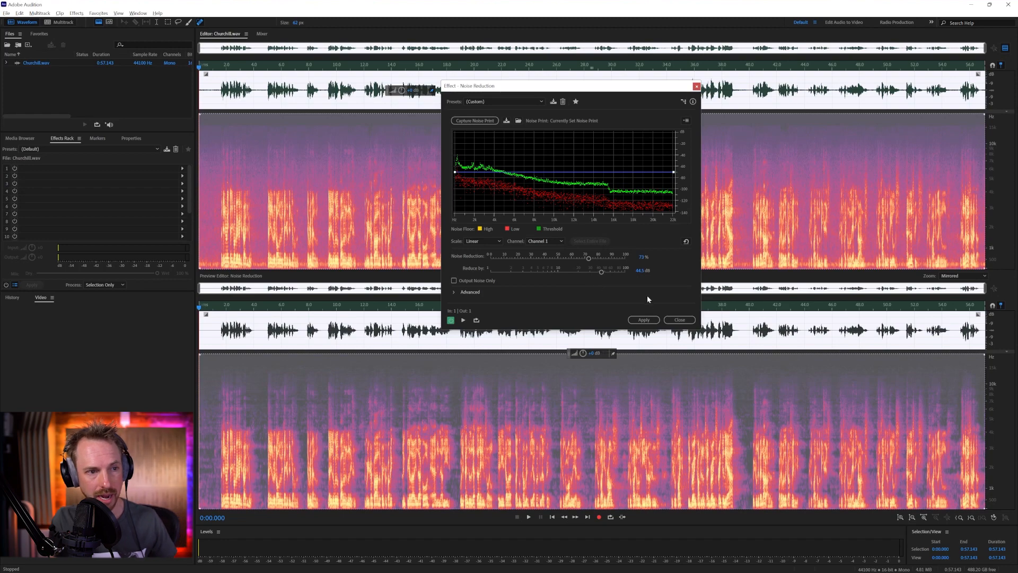
Close the effect without applying it and copy the whole recording into a new mono 44100 Hz, 16-bit file named Churchill Orig
click(679, 320)
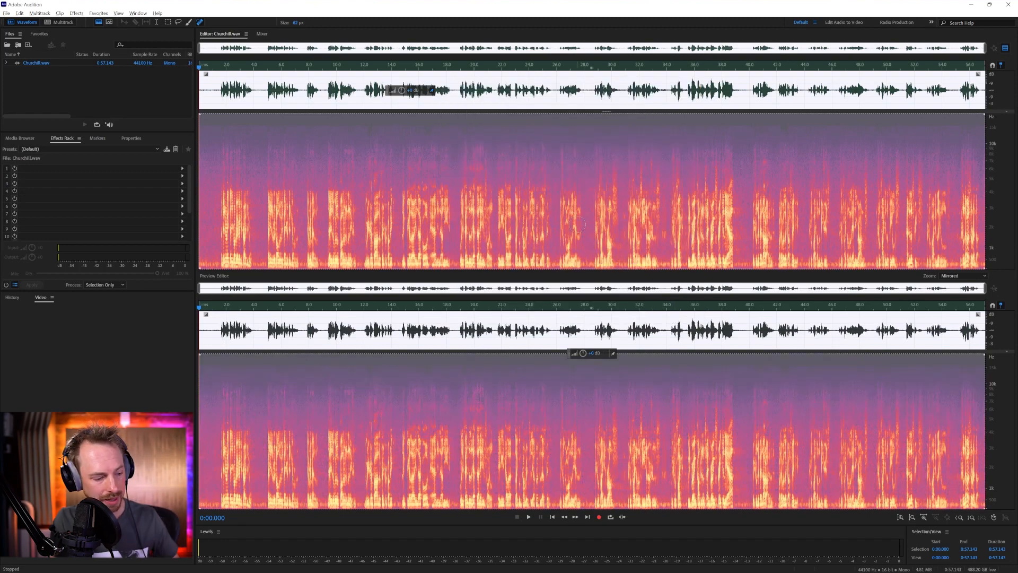
key(ctrl+c)
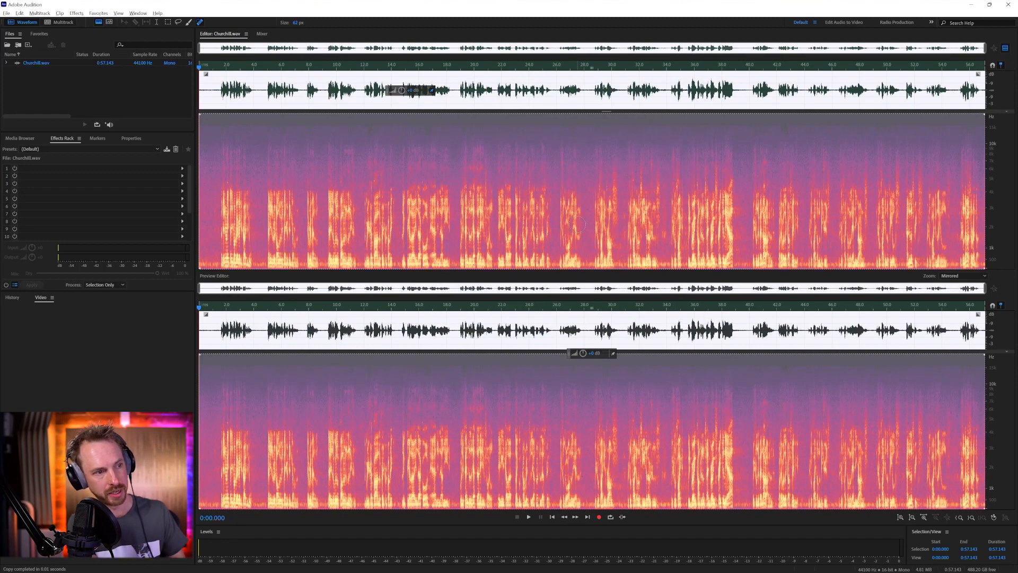
key(ctrl+shift+n)
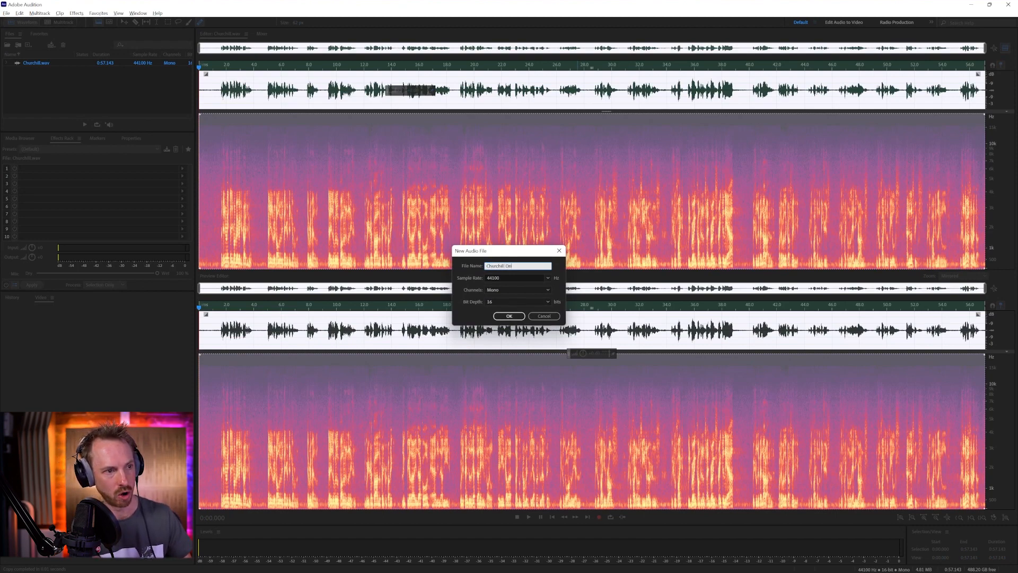
key(Return)
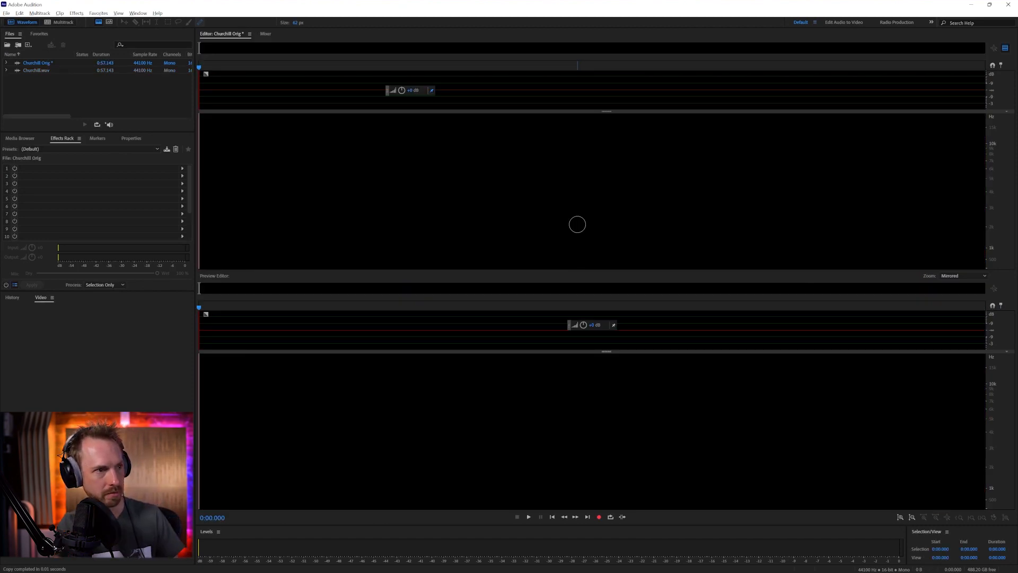
key(ctrl+v)
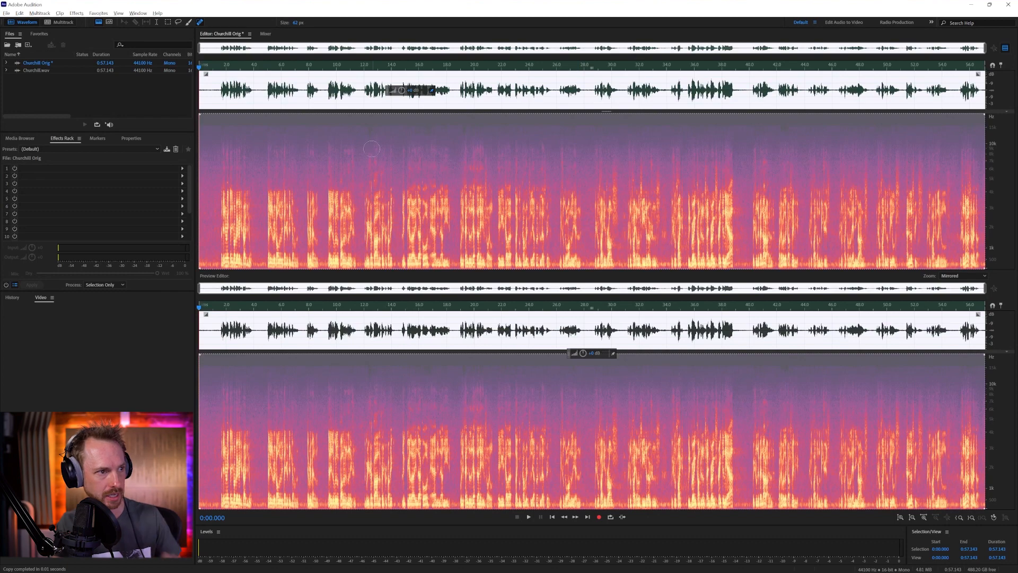
Switch back to Churchill.wav and open the Noise Reduction process for the whole file
double_click(46, 71)
click(84, 14)
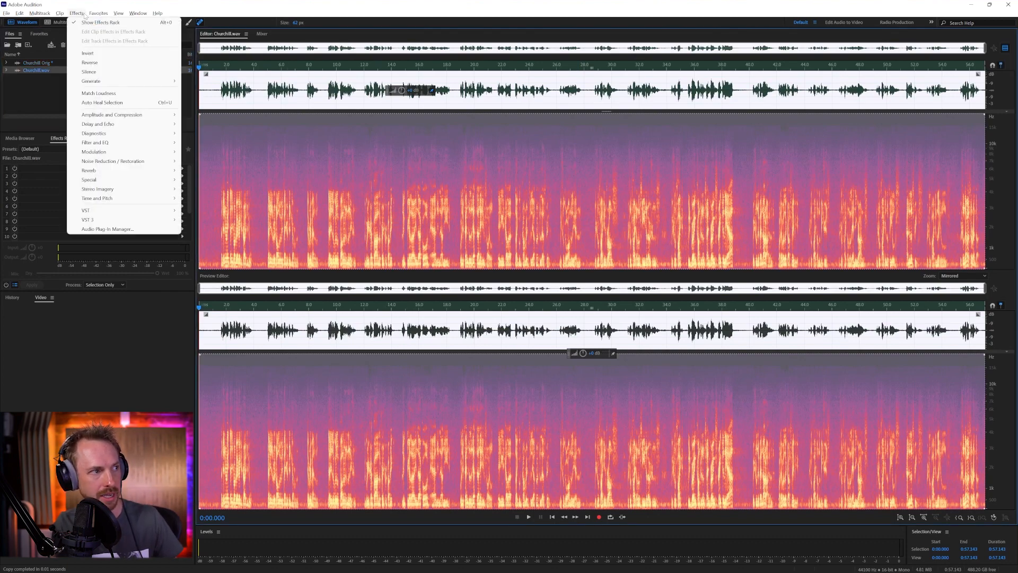
mouse_move(133, 162)
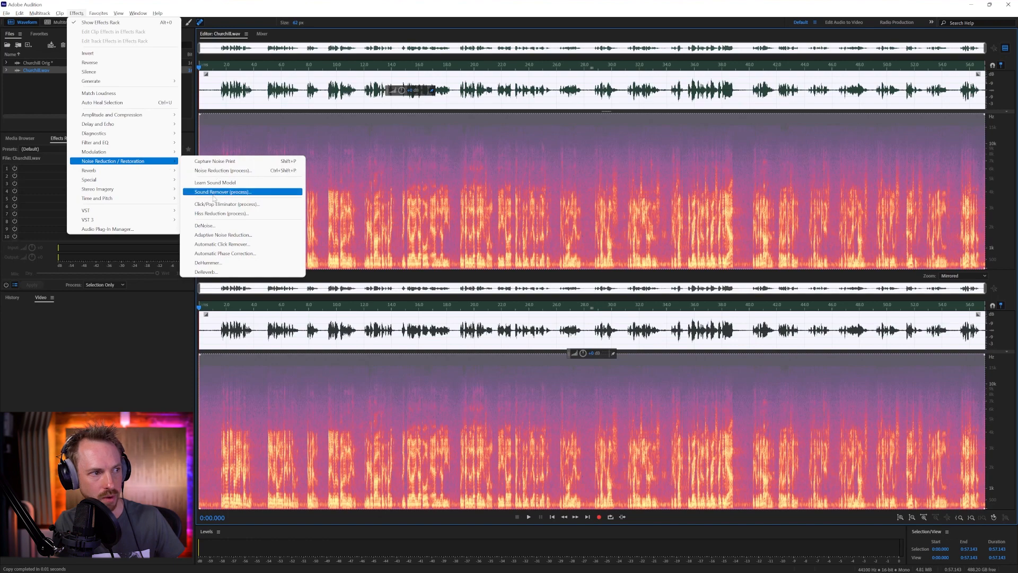
click(218, 170)
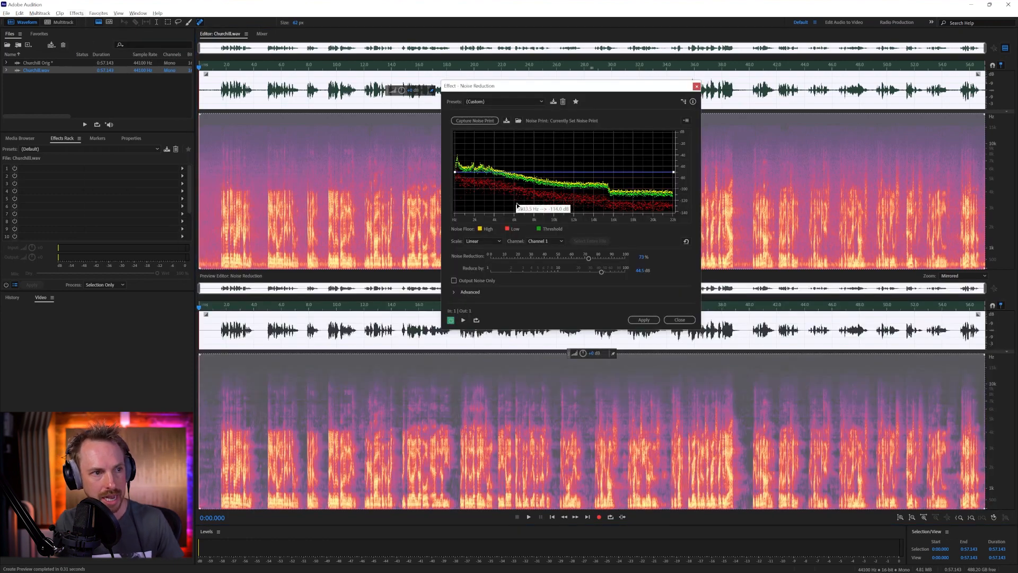
Set the Noise Reduction amount to 87% and audition the result against the current preview
key(space)
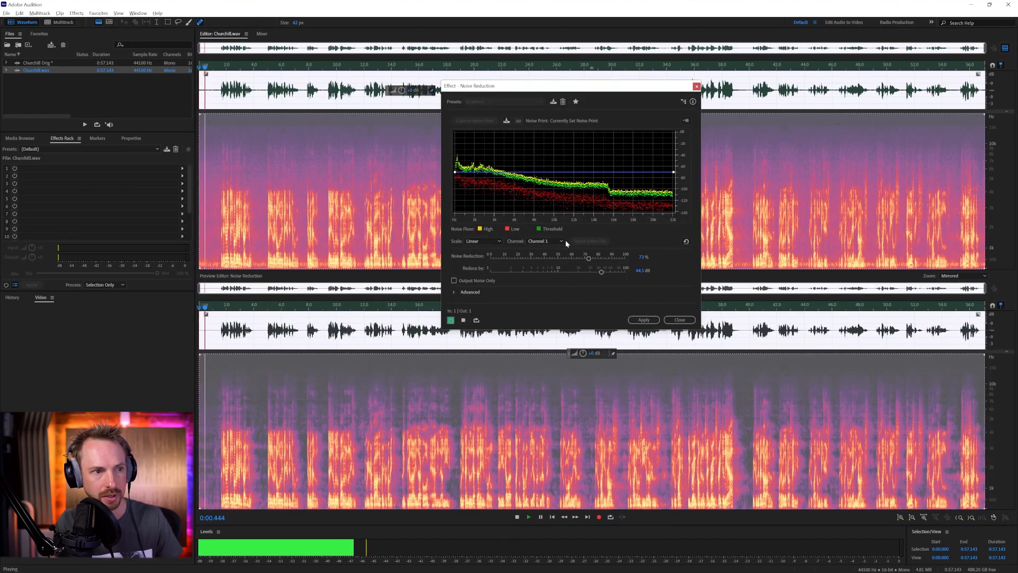
key(space)
drag(602, 260, 609, 258)
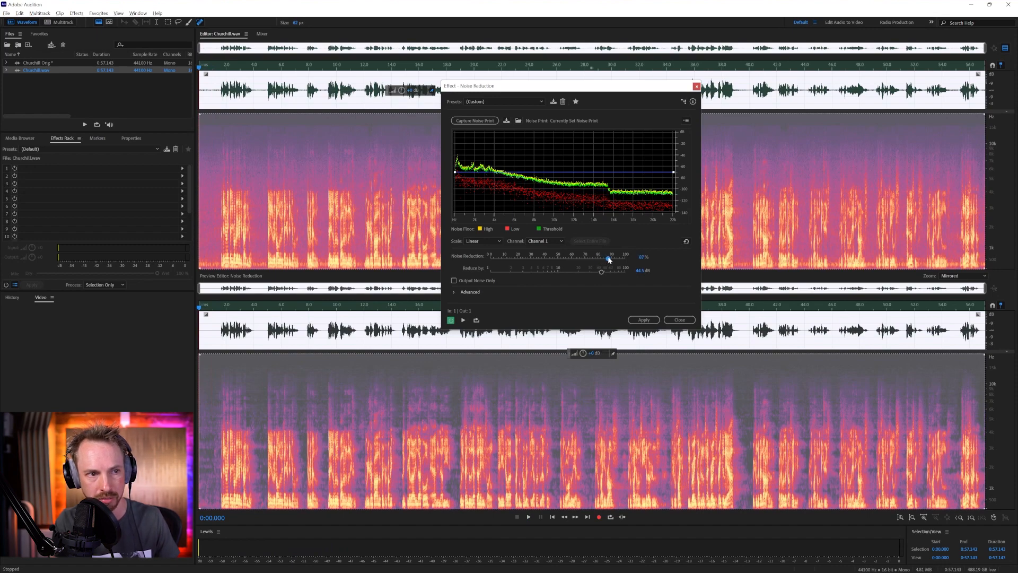
key(space)
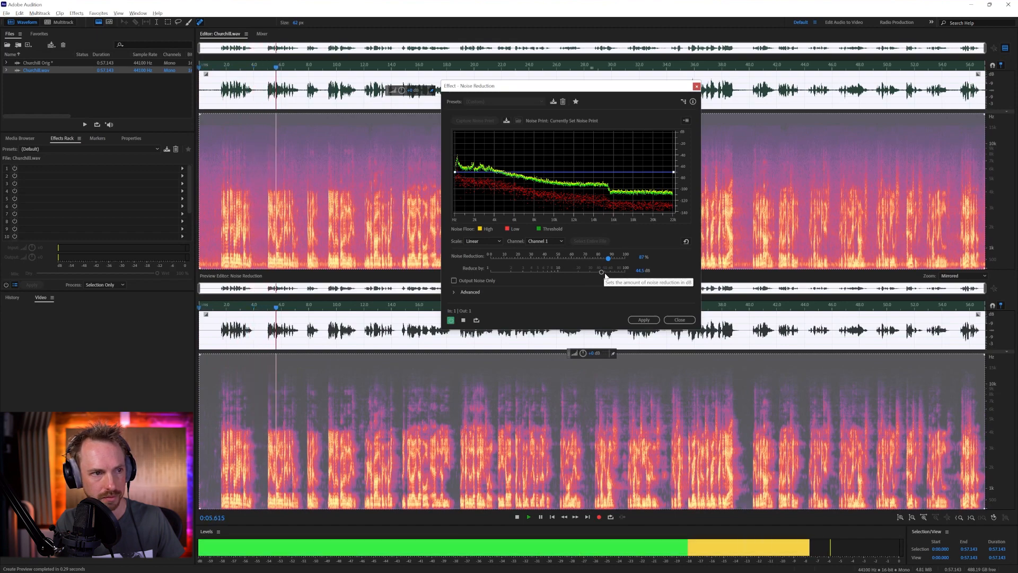
key(space)
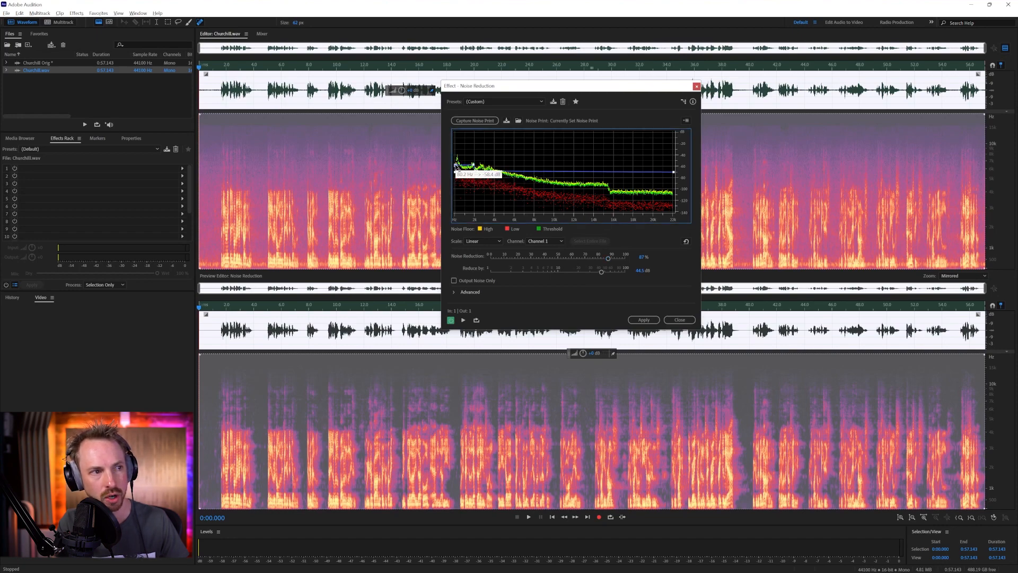
Audition the opening once more and apply the noise reduction to the whole of Churchill.wav
key(space)
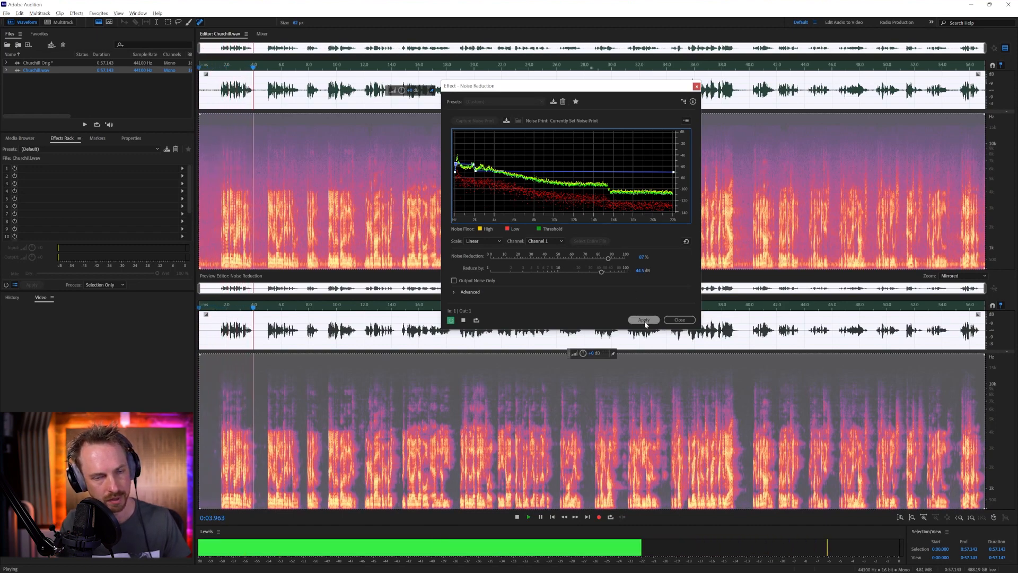
key(space)
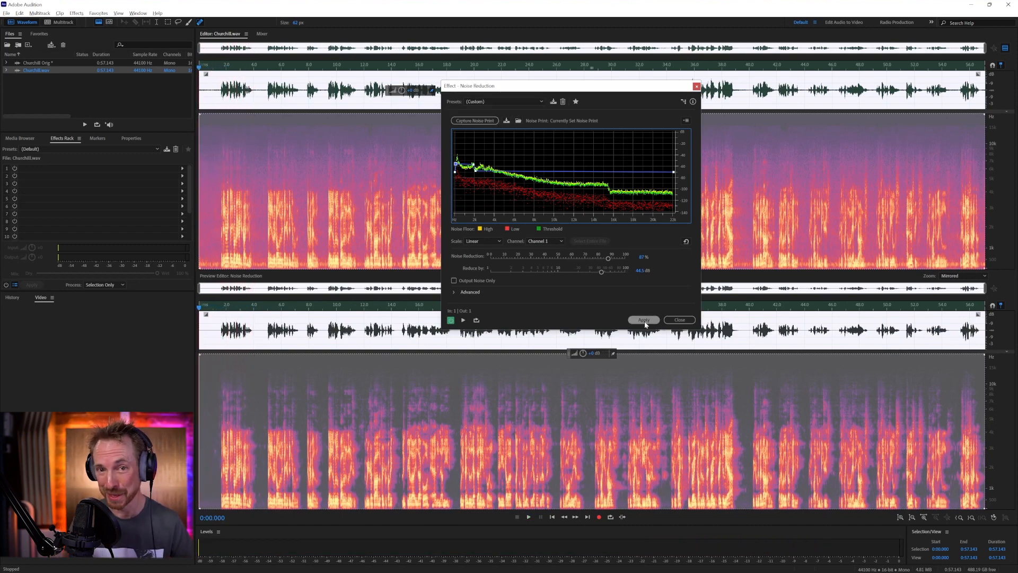
click(644, 320)
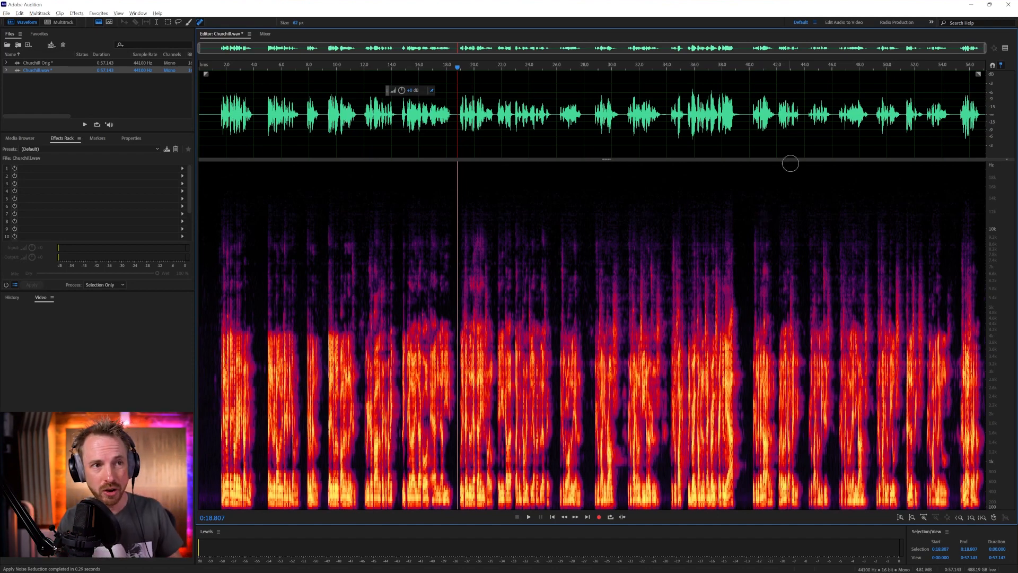
Listen to the end of the phrase at about 38.8 seconds and examine its decaying tail in the spectral display
click(717, 133)
key(space)
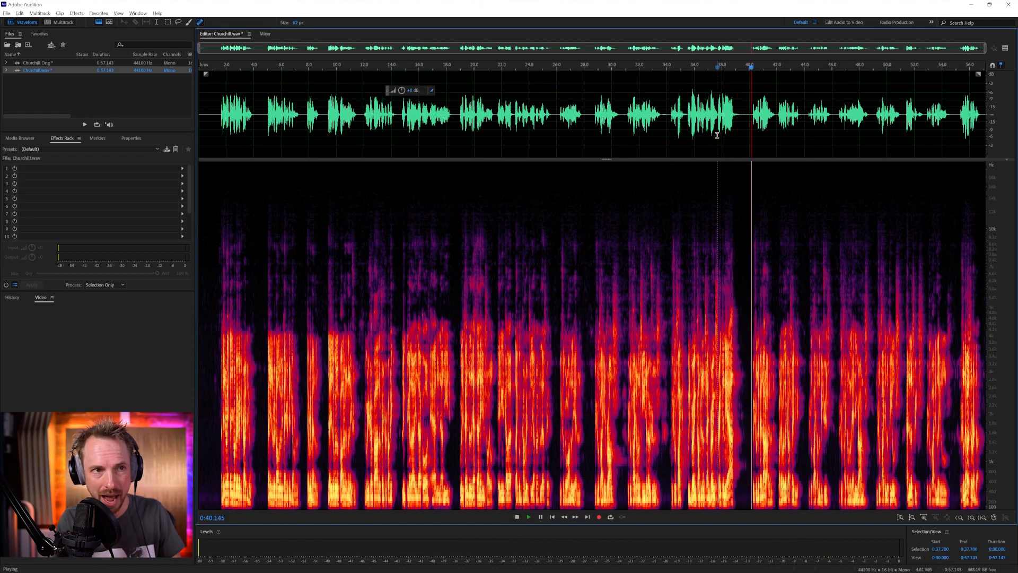
key(space)
click(734, 115)
key(space)
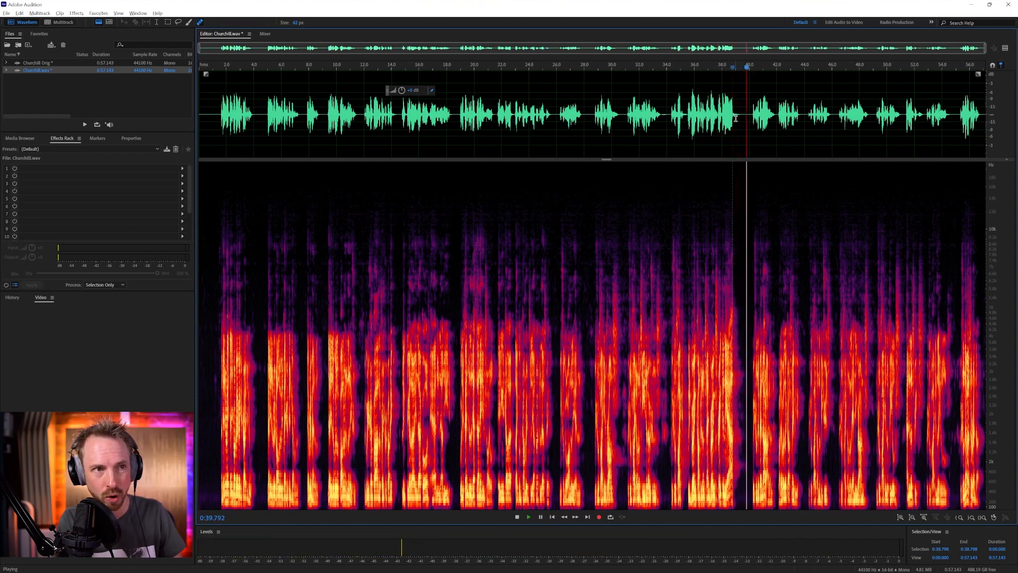
key(space)
scroll(751, 264, up, 5)
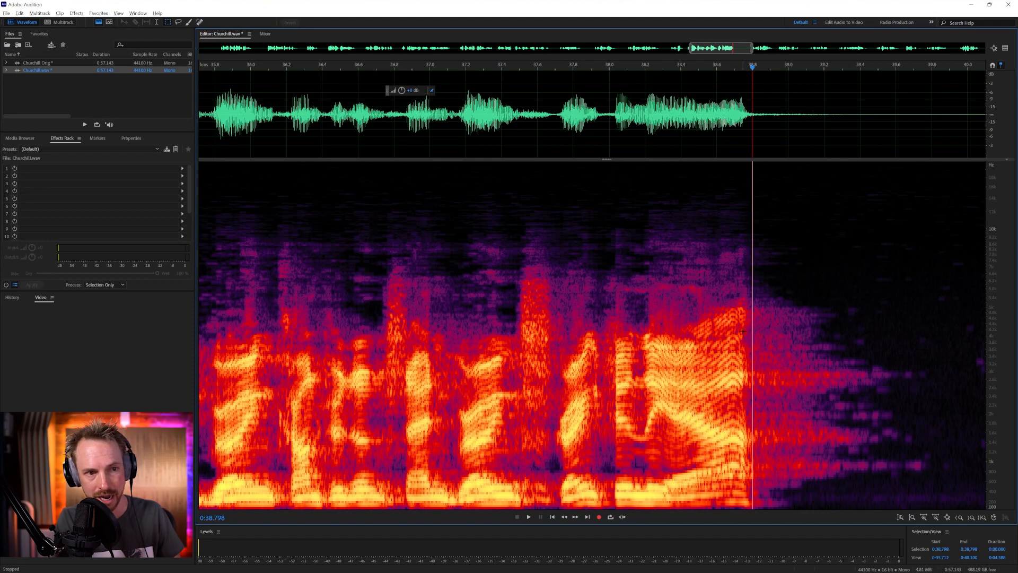
Audition the reverberant tail after 38.8 s and its separate resonant frequency bands using spectral selections, clearing the selection at the end
drag(753, 293, 865, 495)
key(space)
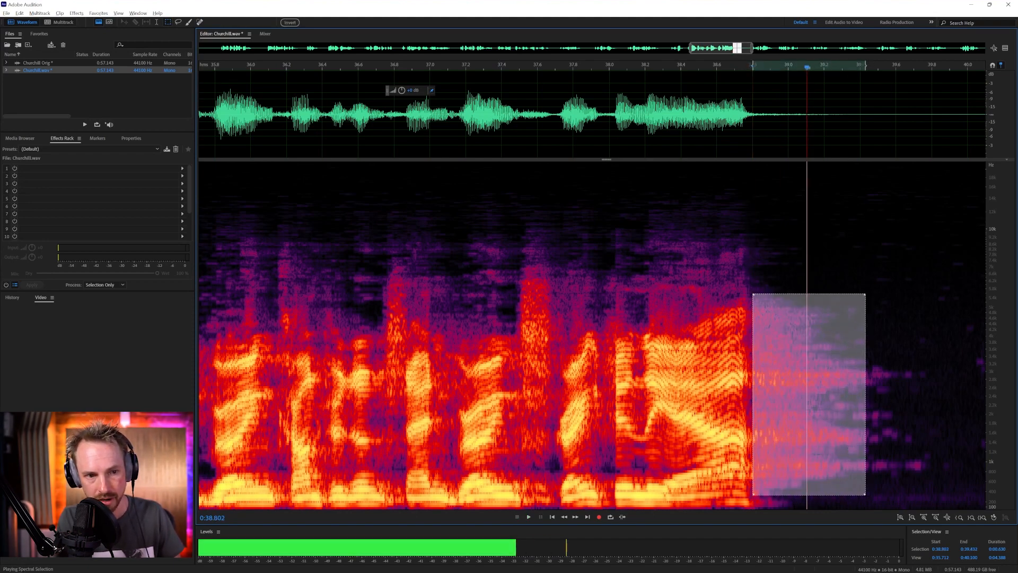
drag(900, 363, 749, 393)
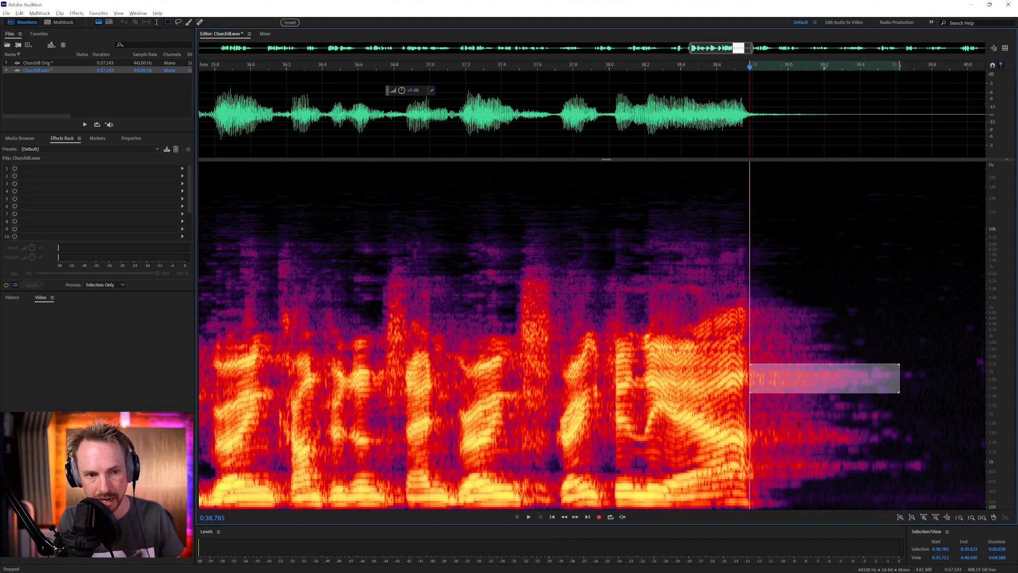
key(space)
drag(897, 436, 749, 442)
key(space)
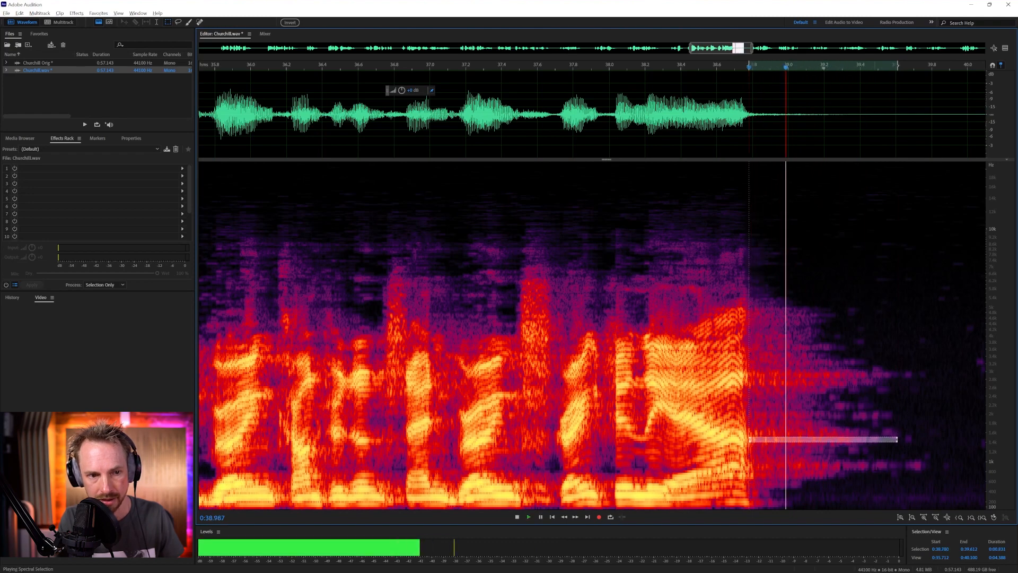
drag(886, 466, 749, 476)
key(space)
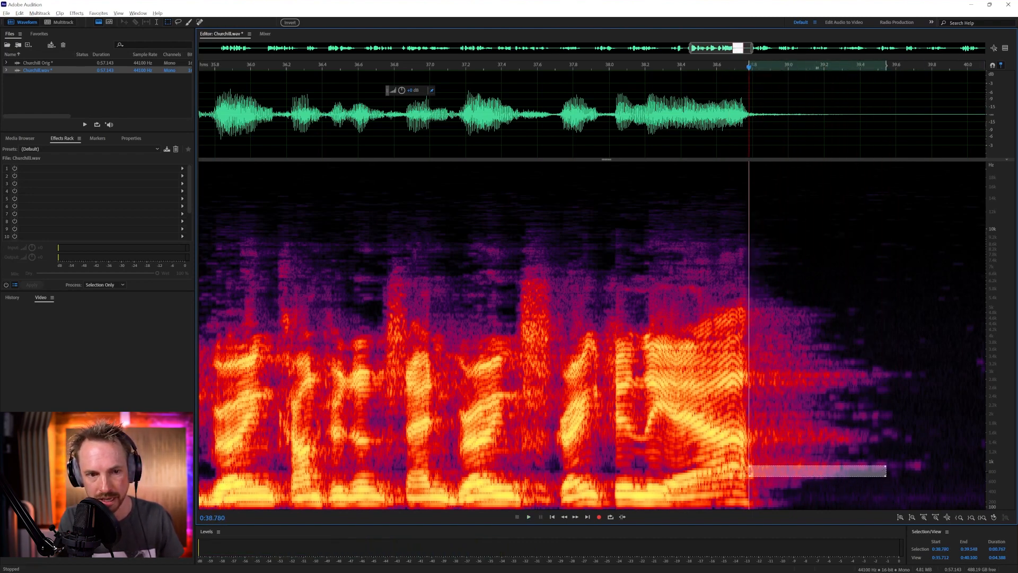
drag(883, 427, 746, 441)
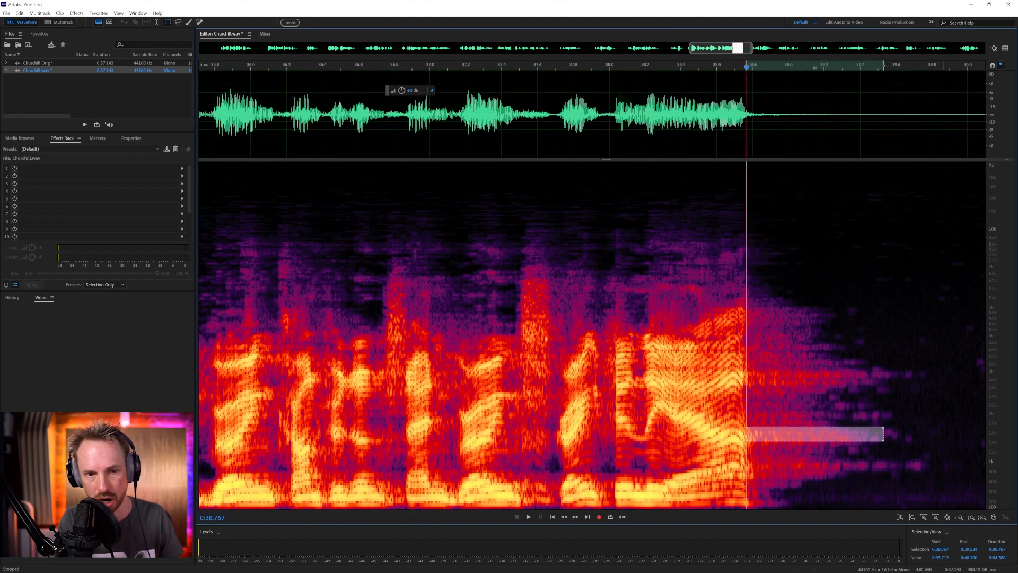
drag(921, 373, 755, 385)
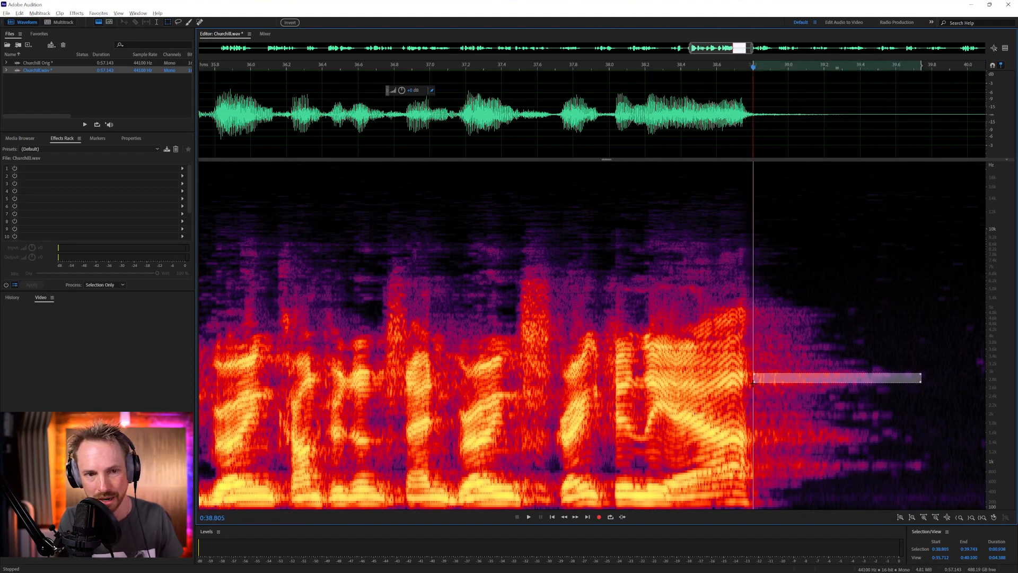
click(761, 121)
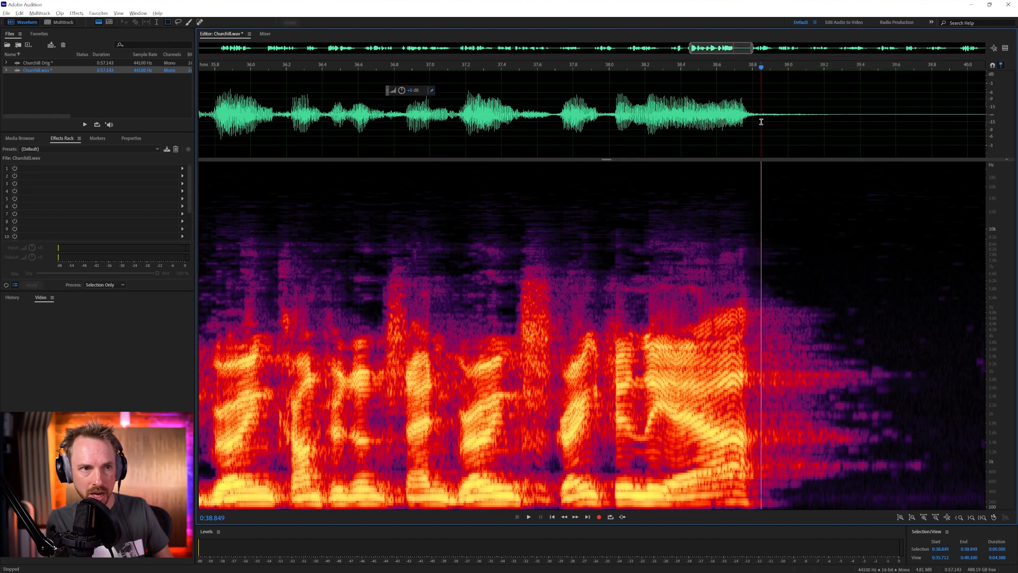
Select the phrase from about 35.6 s to 40.6 s and add a Parametric Equalizer with the Default preset to the first effects slot
key(backslash)
drag(689, 123, 758, 125)
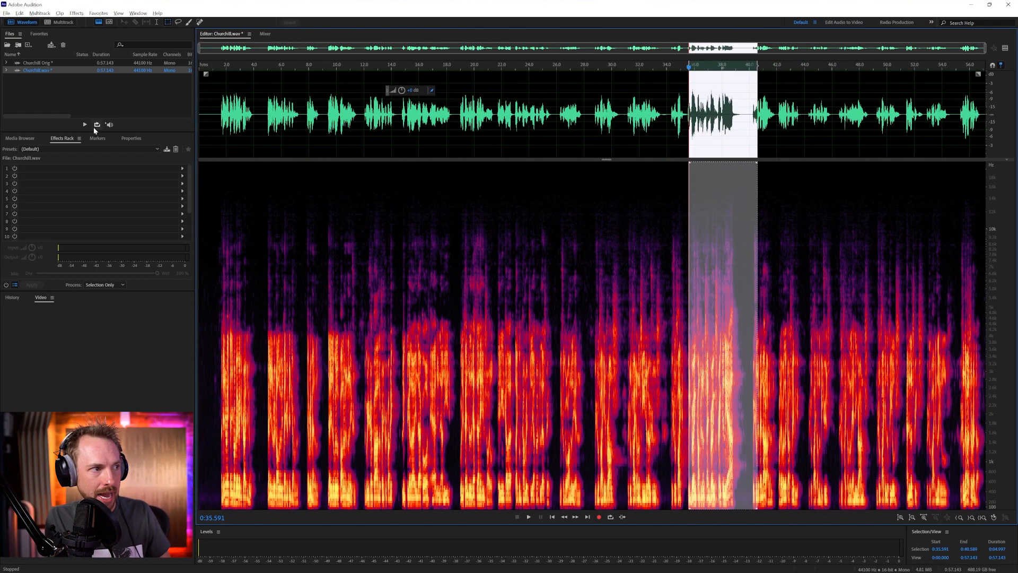
click(183, 168)
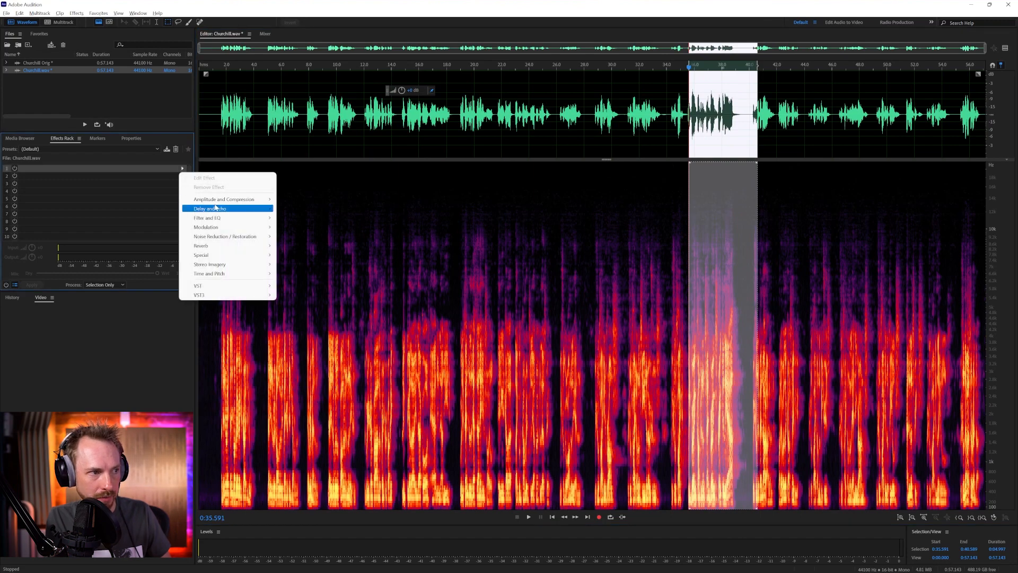
mouse_move(220, 214)
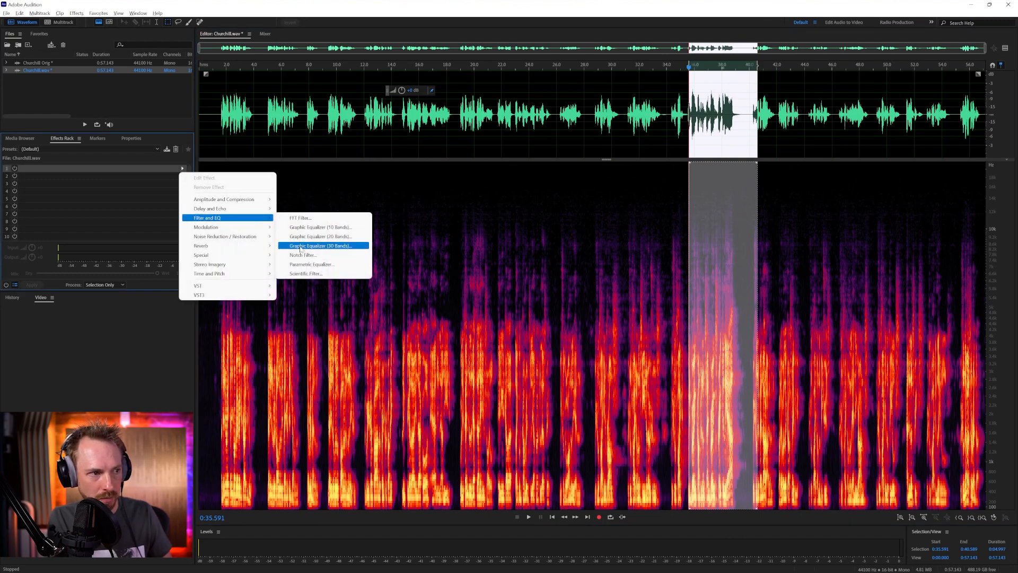
click(306, 265)
click(419, 196)
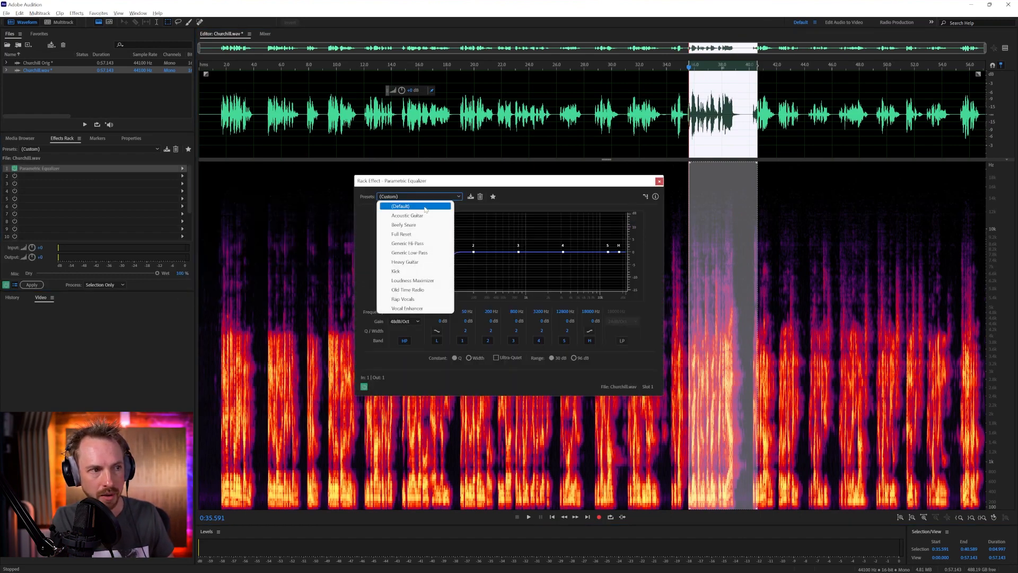
click(398, 205)
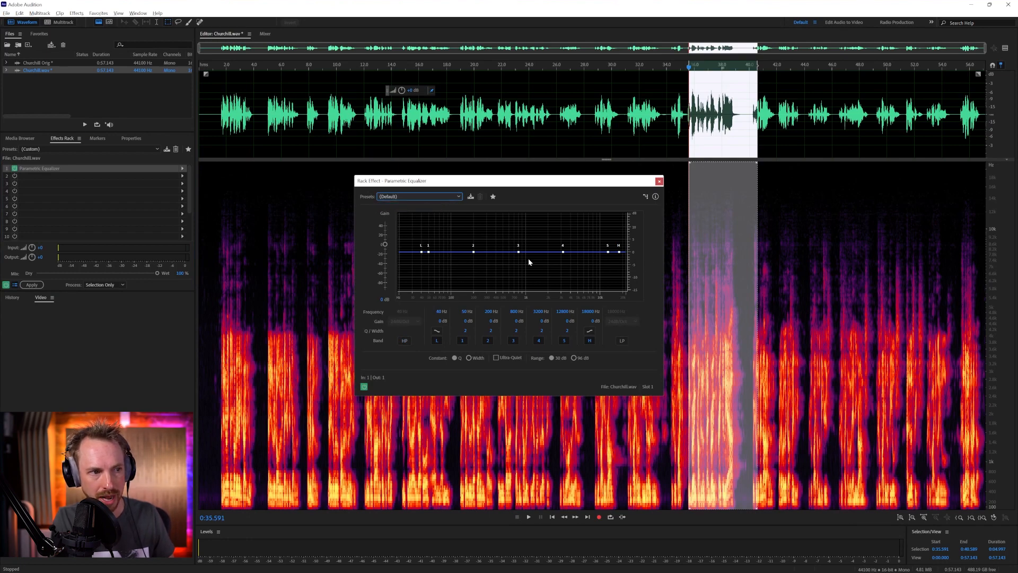
Cut equalizer bands 2, 3 and 4 near 818, 1113 and 2270 Hz, narrowing bands 2 and 3, and show the preview editor around the selected phrase
drag(474, 252, 473, 251)
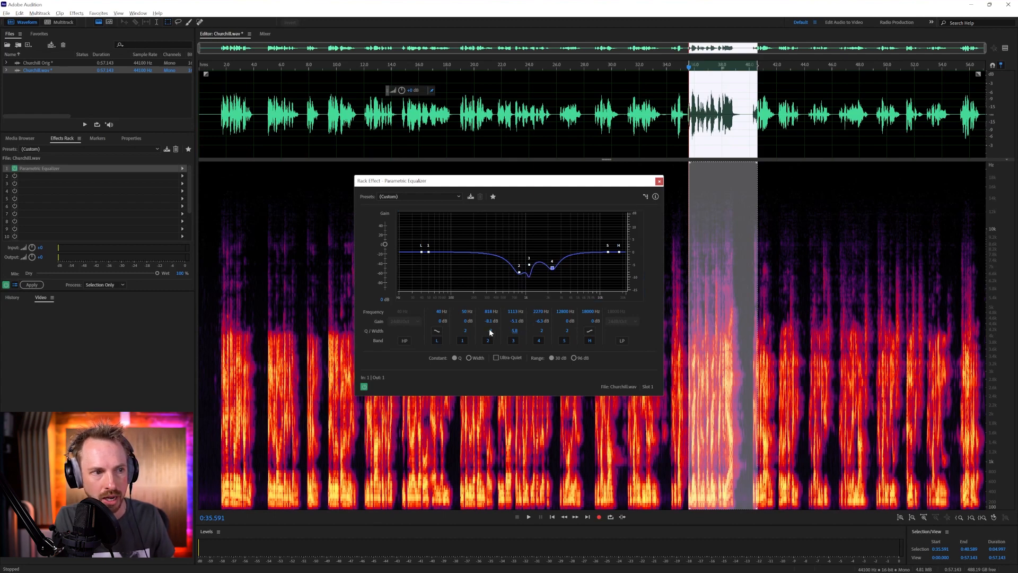
drag(497, 328, 507, 327)
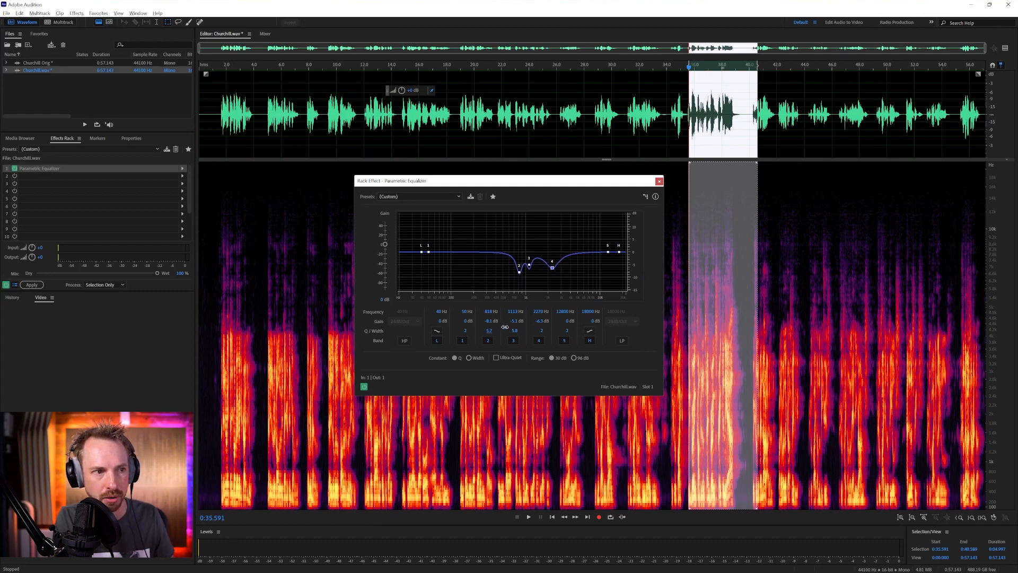
click(1006, 48)
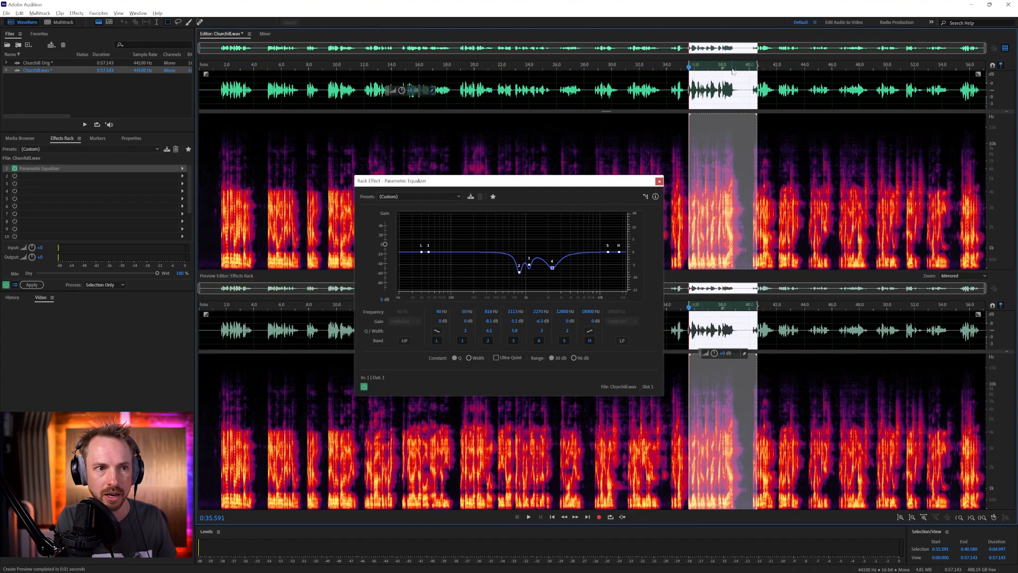
scroll(733, 72, up, 4)
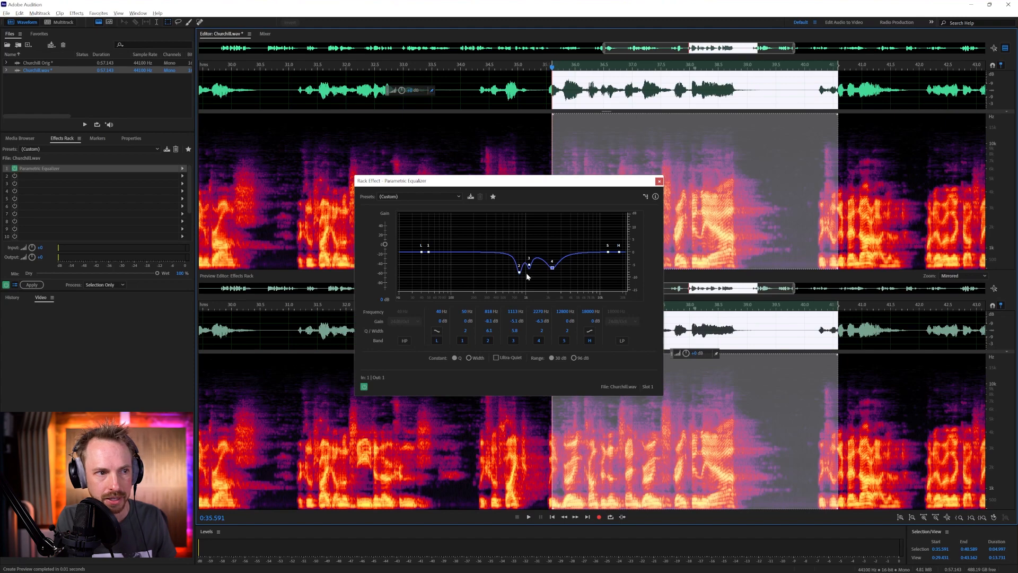
Try deeper cuts in bands 2, 3 and 4 while auditioning the phrase, settling near 984, 1274 and 2032 Hz
drag(519, 272, 520, 275)
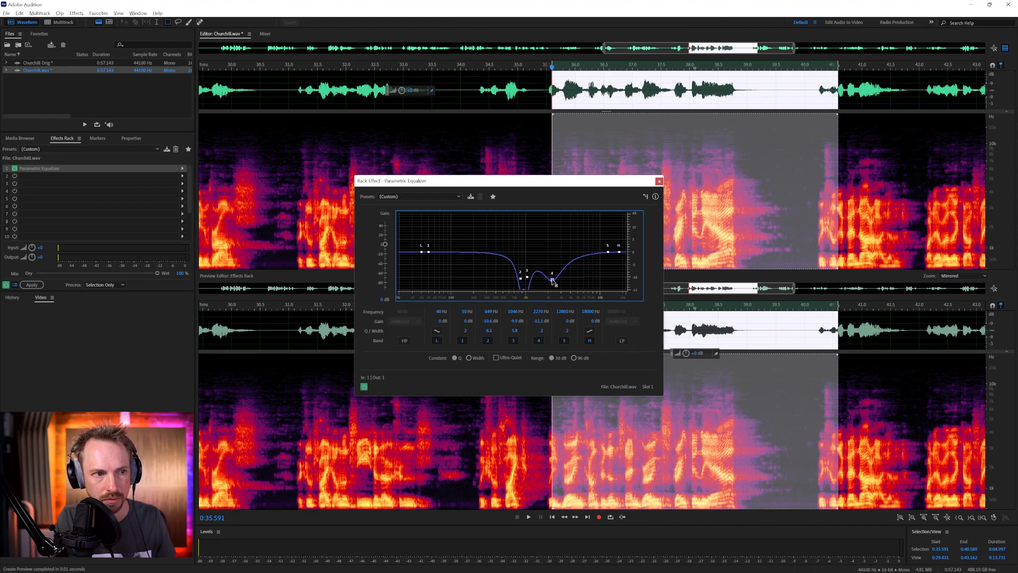
drag(527, 279, 529, 276)
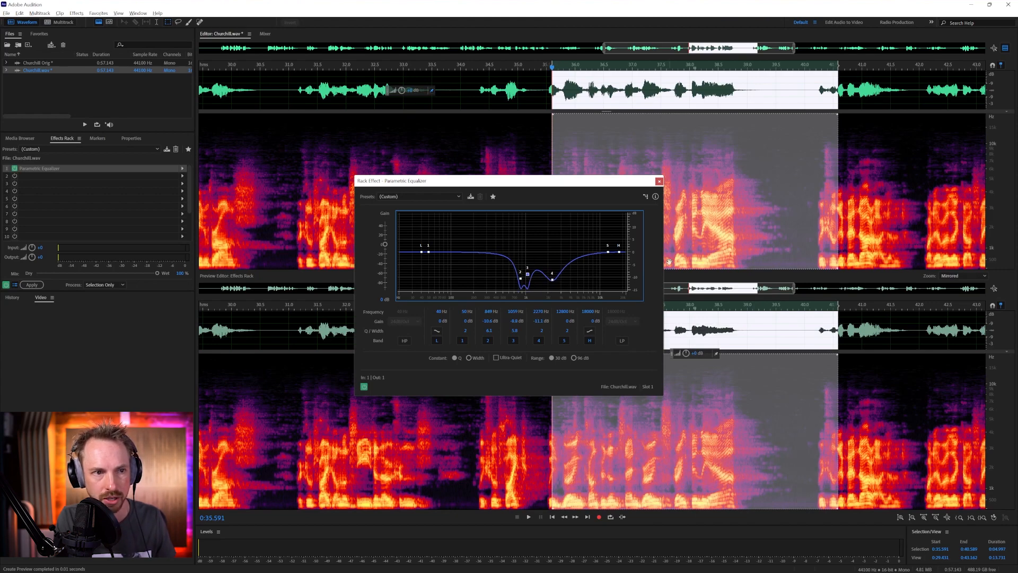
key(space)
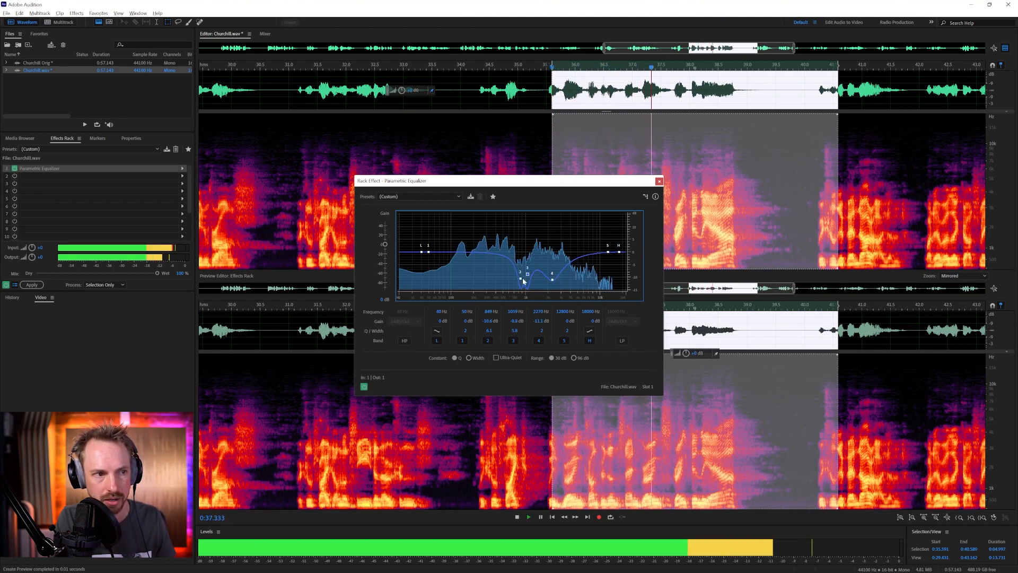
drag(520, 278, 549, 273)
key(space)
key(space)
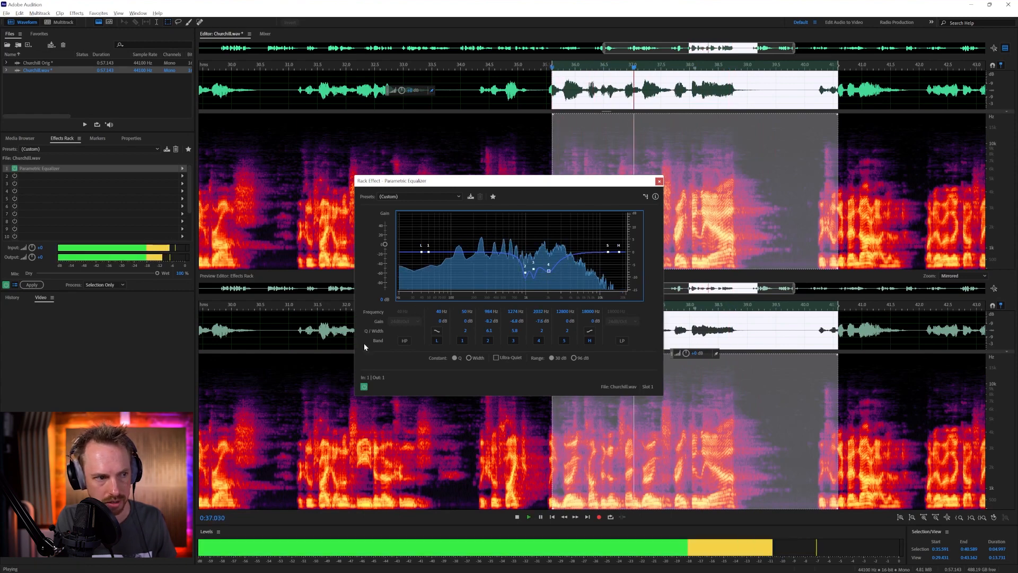
Compare the phrase with the equalizer bypassed, and ease the cuts to about -4.4 dB at 914 Hz and -4.6 dB at 1355 and 2057 Hz
click(364, 386)
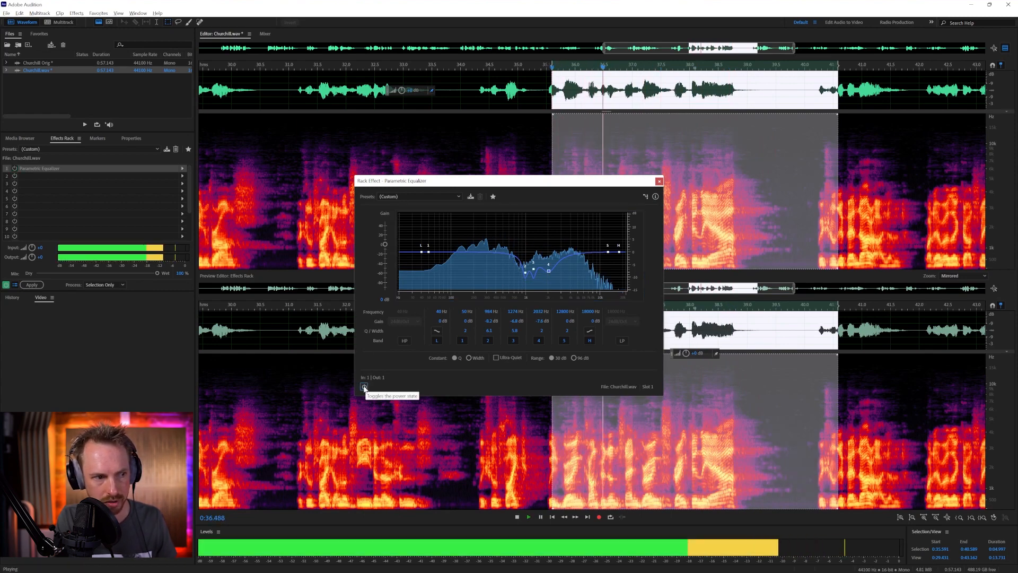
click(364, 387)
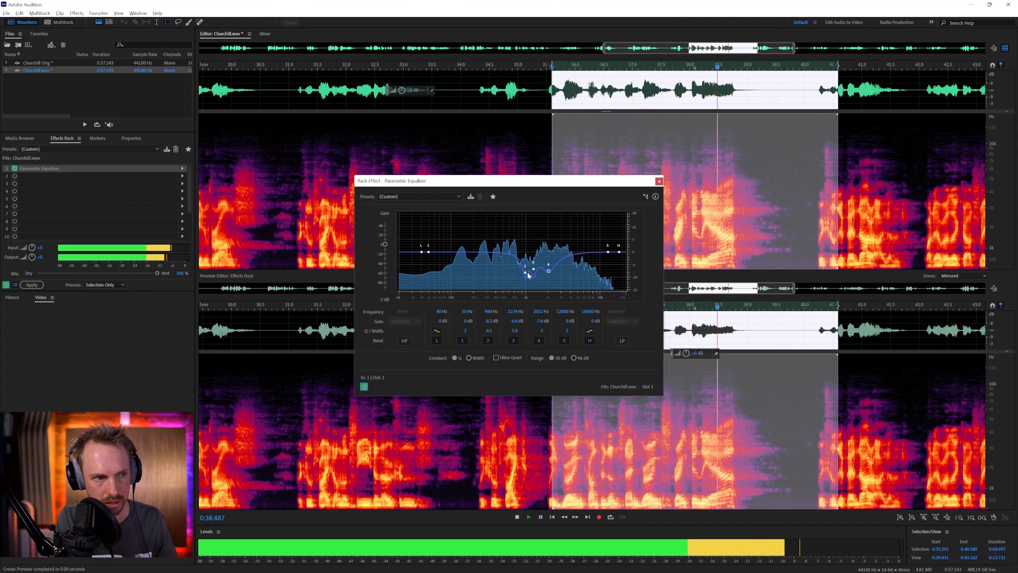
key(space)
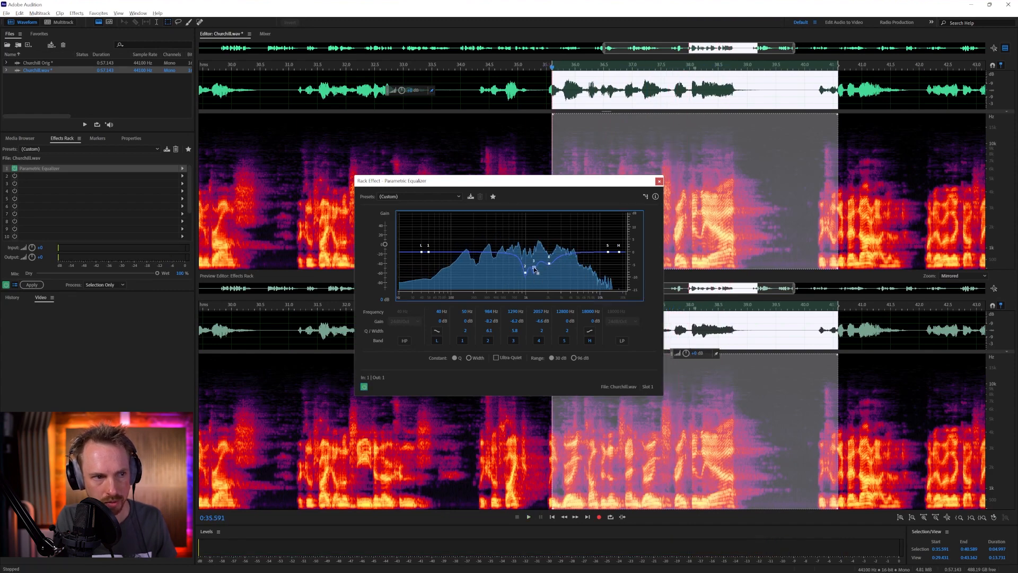
key(space)
drag(528, 263, 524, 264)
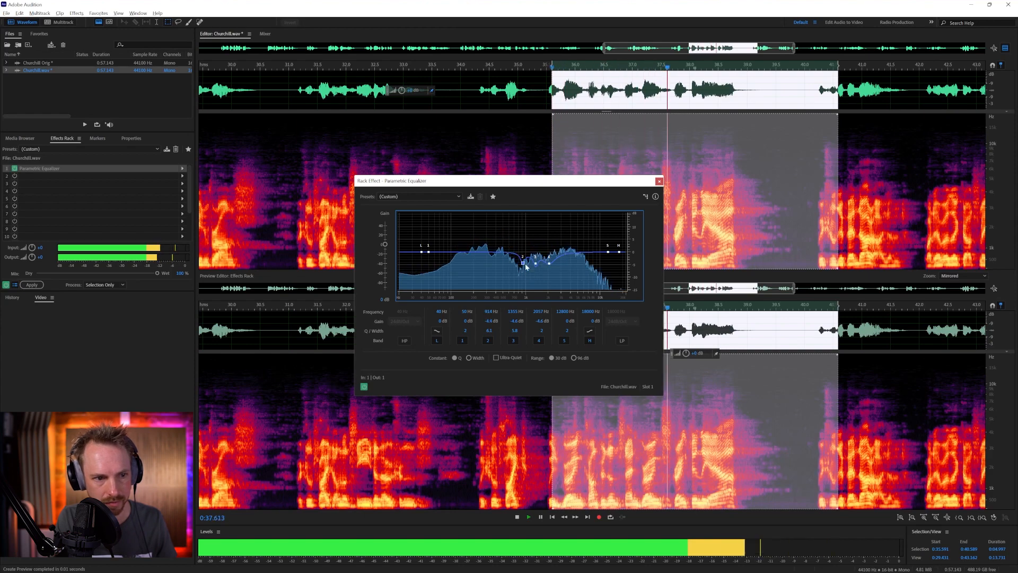
key(space)
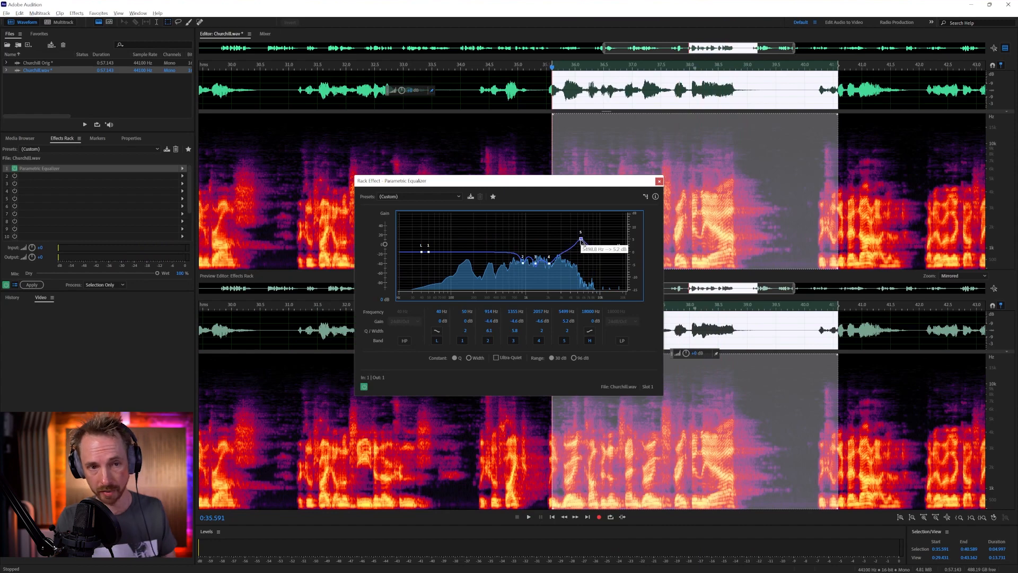
Boost band 5 by about 12 dB near 5365 Hz while auditioning the phrase
key(space)
mouse_move(583, 240)
mouse_down()
mouse_move(601, 233)
mouse_move(596, 210)
mouse_move(580, 222)
mouse_up()
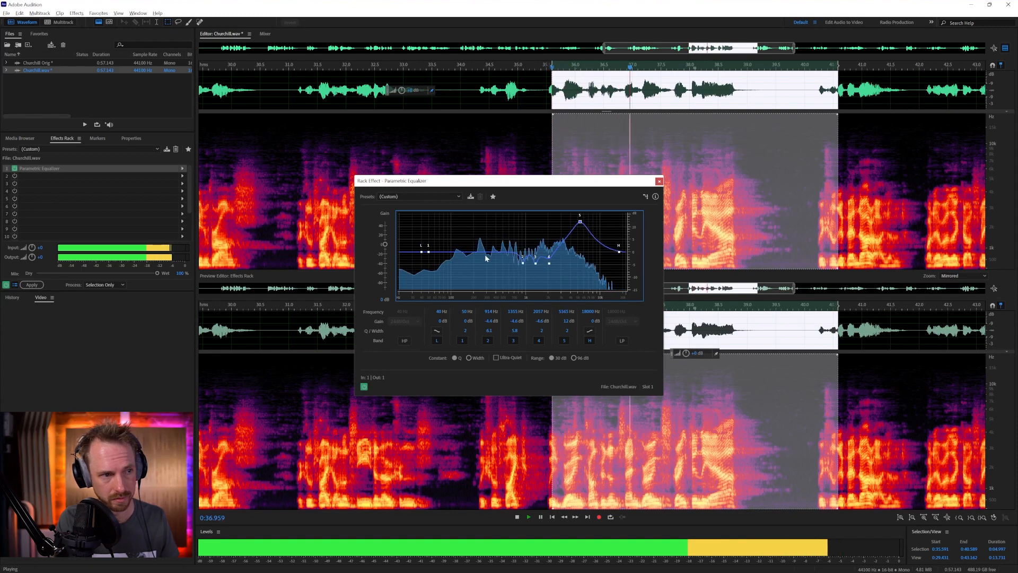
key(space)
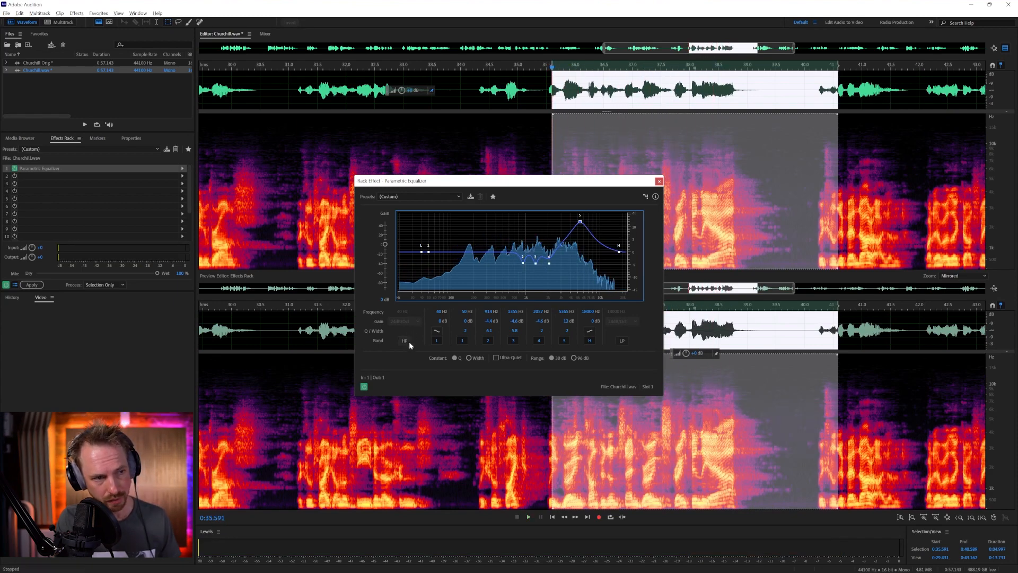
Enable a 24 dB/Oct high-pass filter at about 104 Hz and boost band 1 by about 6.9 dB near 220 Hz while listening
click(409, 342)
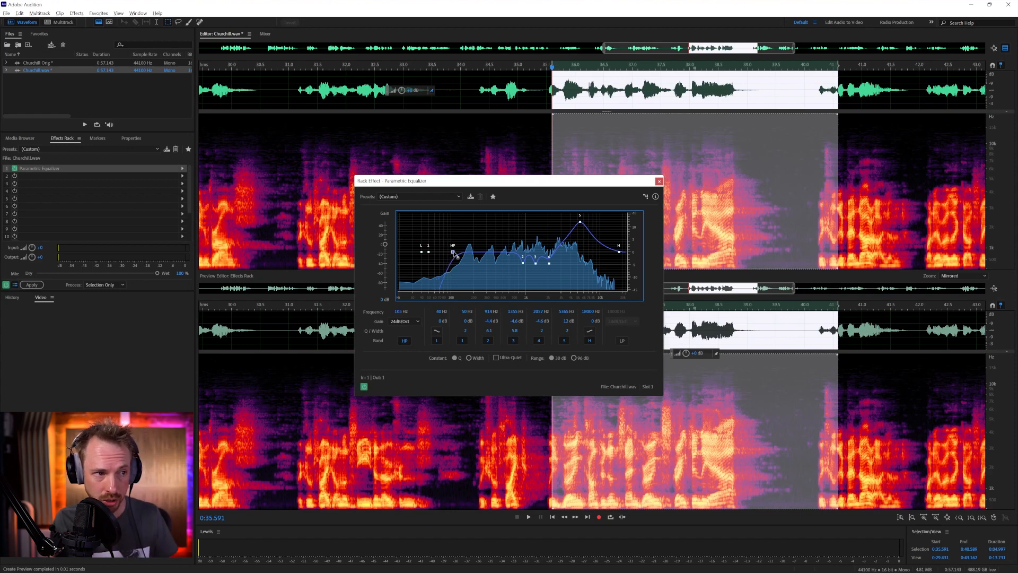
key(space)
mouse_move(464, 254)
mouse_down()
mouse_move(487, 253)
mouse_move(432, 252)
mouse_move(477, 237)
mouse_up()
key(space)
key(space)
key(space)
key(space)
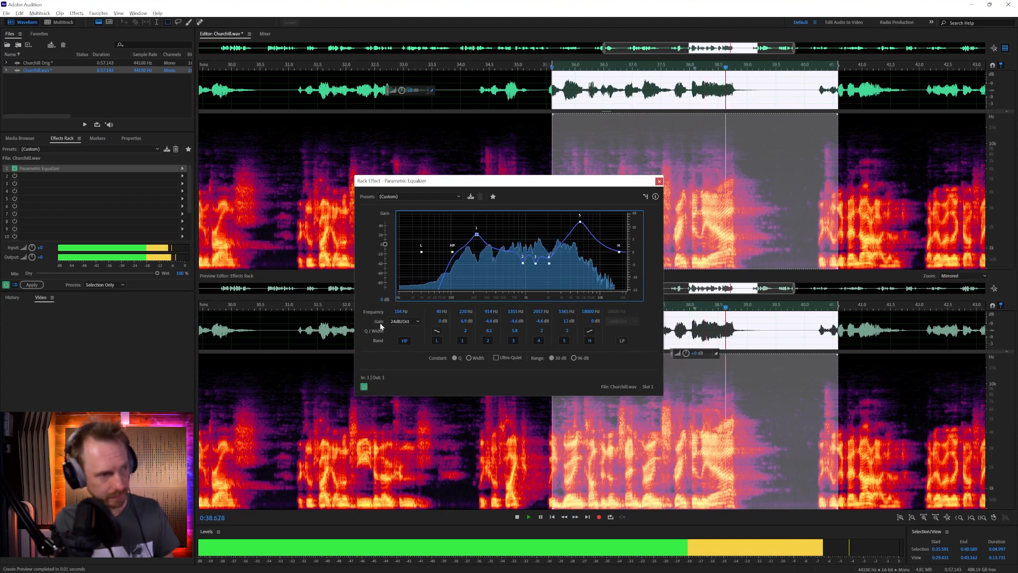
Audition the selected phrase, toggling the Parametric Equalizer off and on to compare the equalized and original sound
key(space)
key(space)
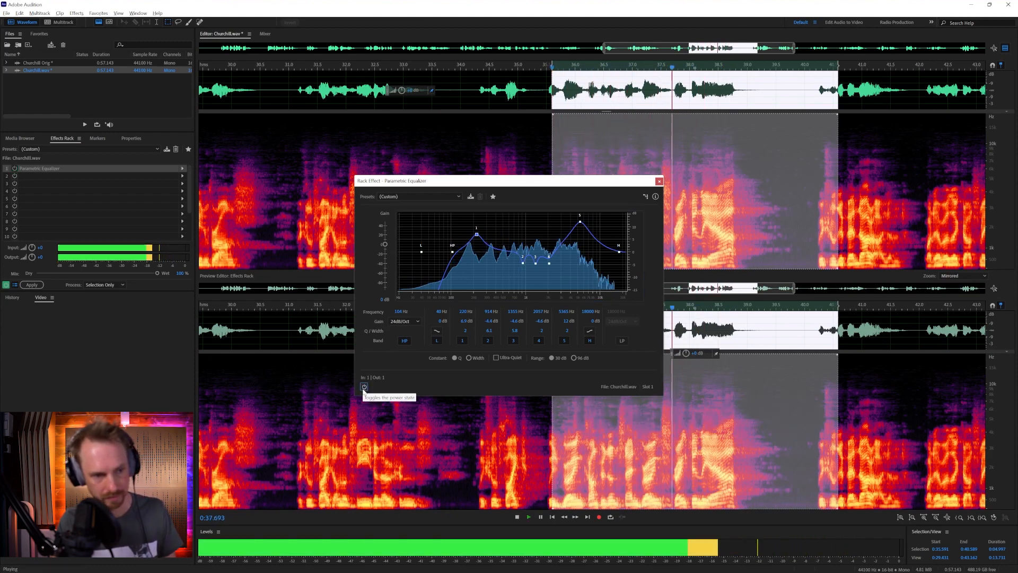
click(364, 387)
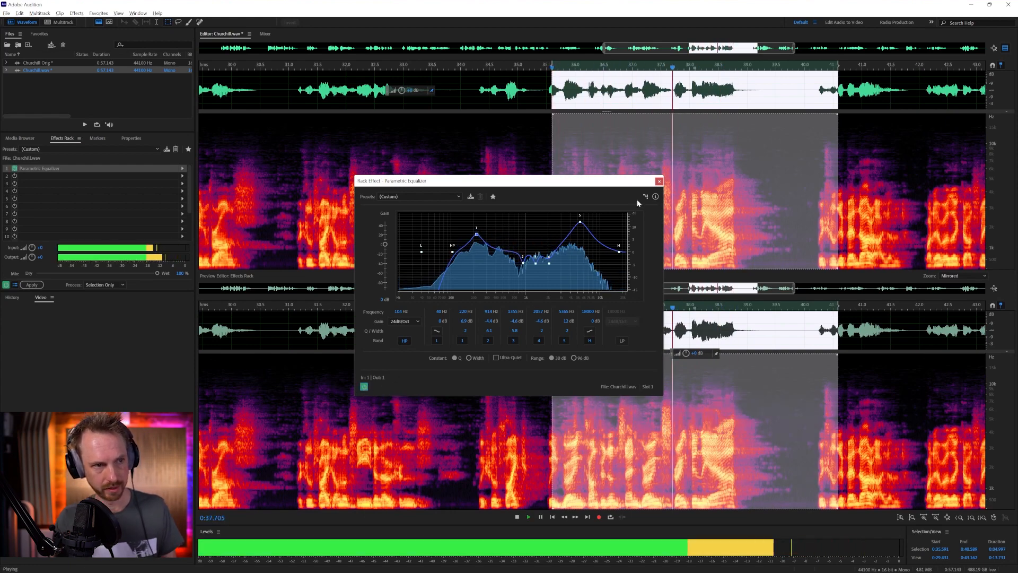
key(space)
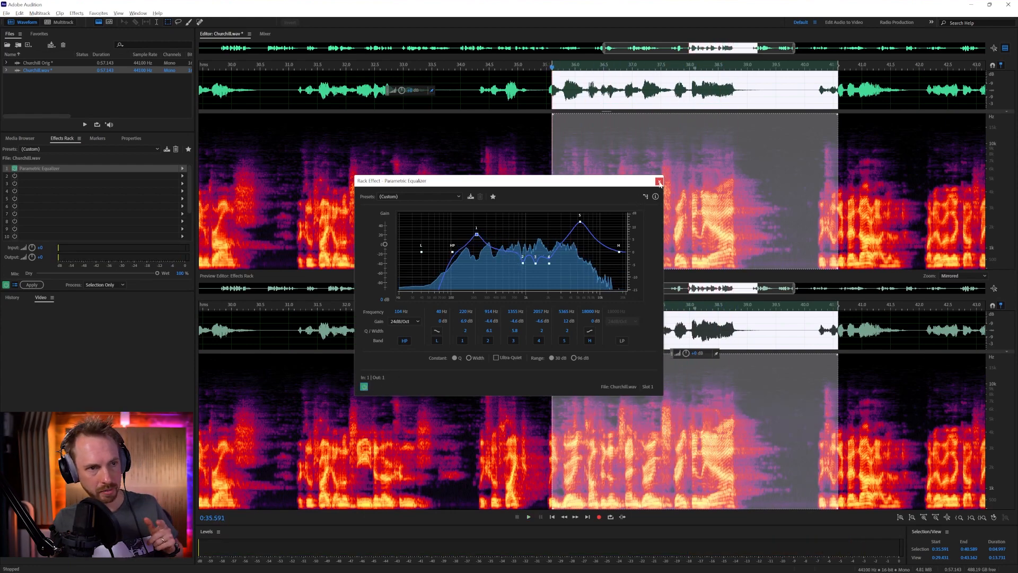
Close the equalizer window, select the entire Churchill.wav recording and apply the effects rack to it
click(658, 182)
click(33, 285)
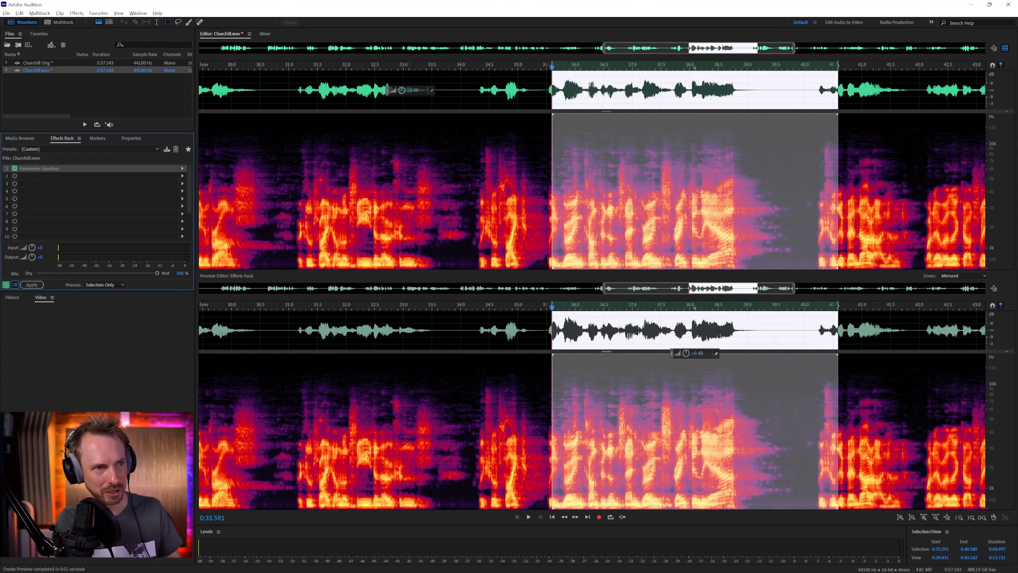
key(backslash)
click(473, 201)
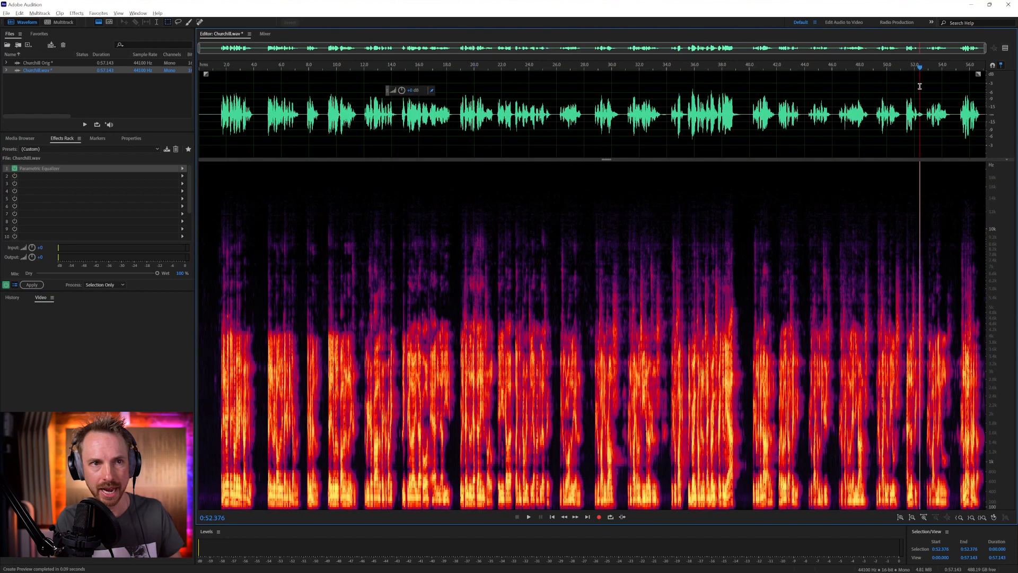
double_click(920, 86)
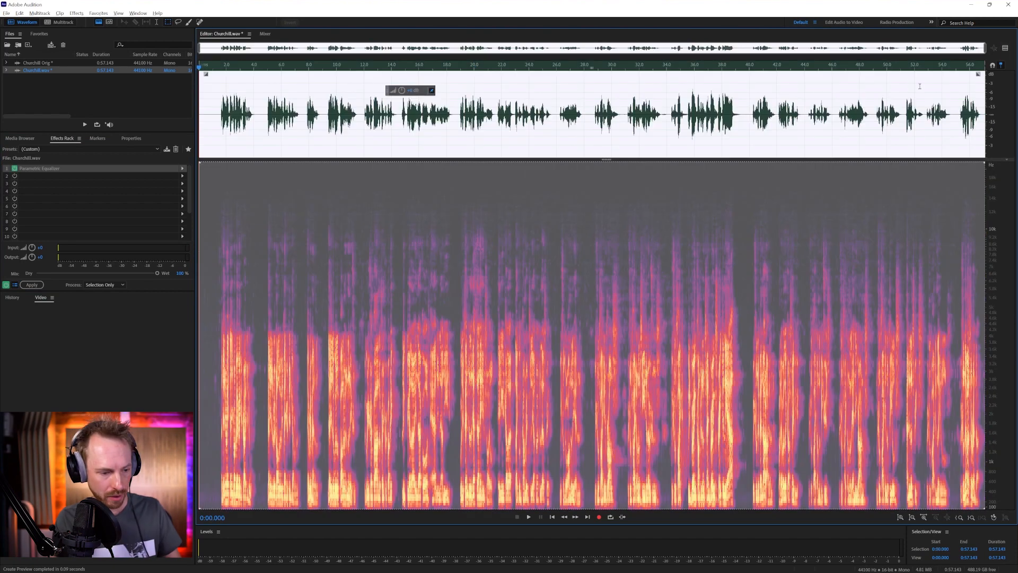
click(32, 285)
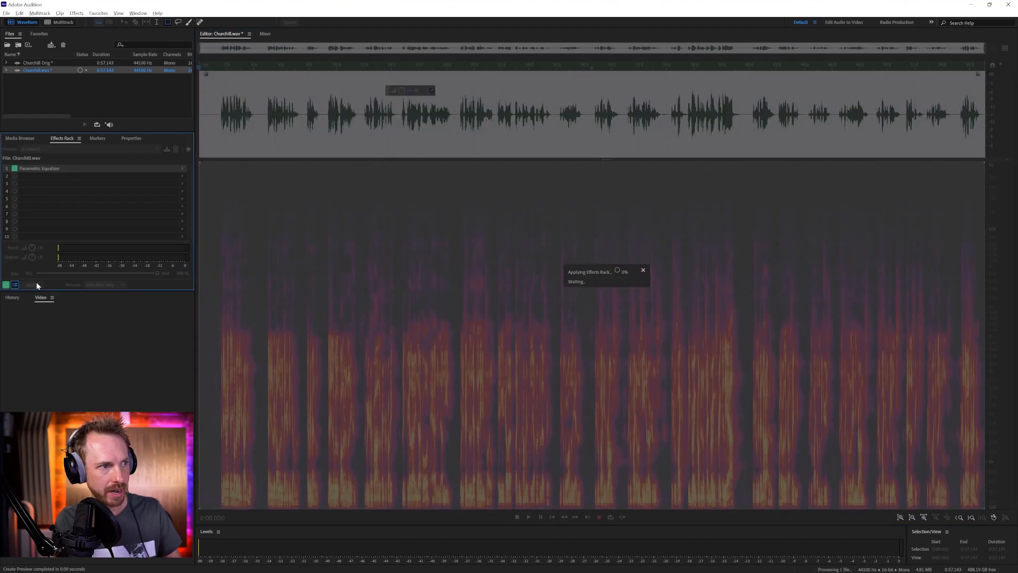
Audition the processed Churchill.wav, and play the Churchill Orig copy from about 0:25.7 for comparison
click(219, 115)
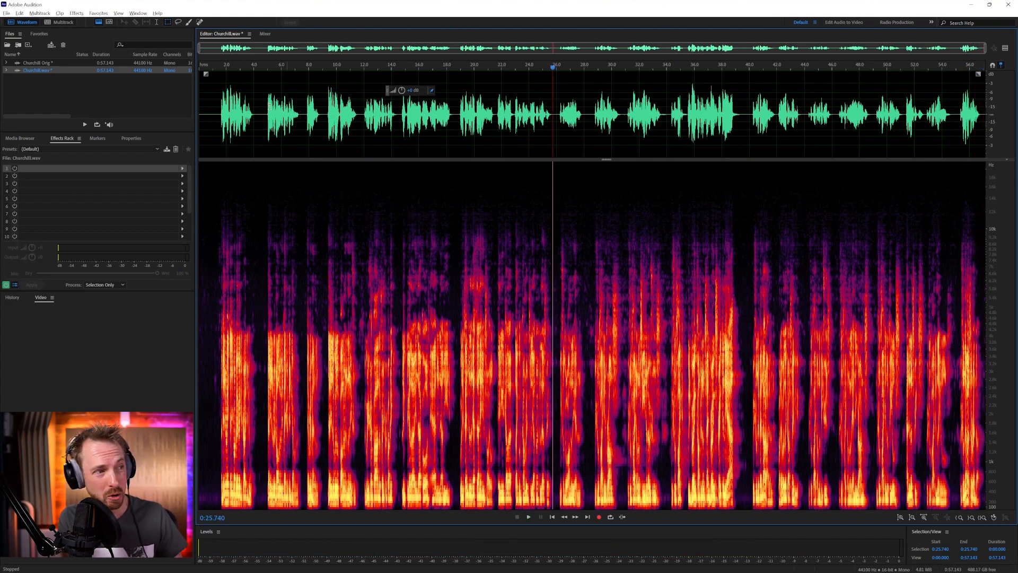
double_click(79, 62)
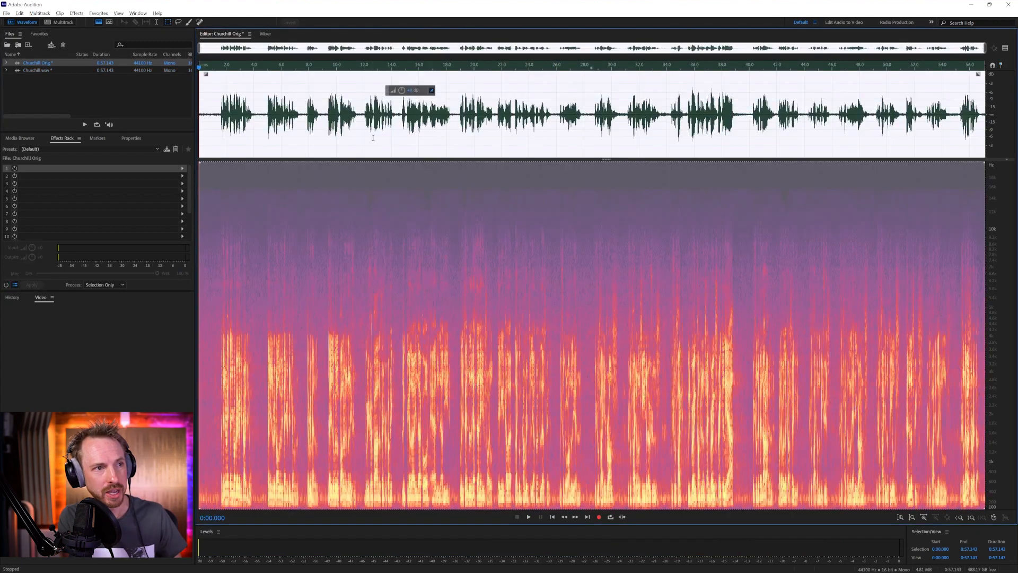
click(553, 127)
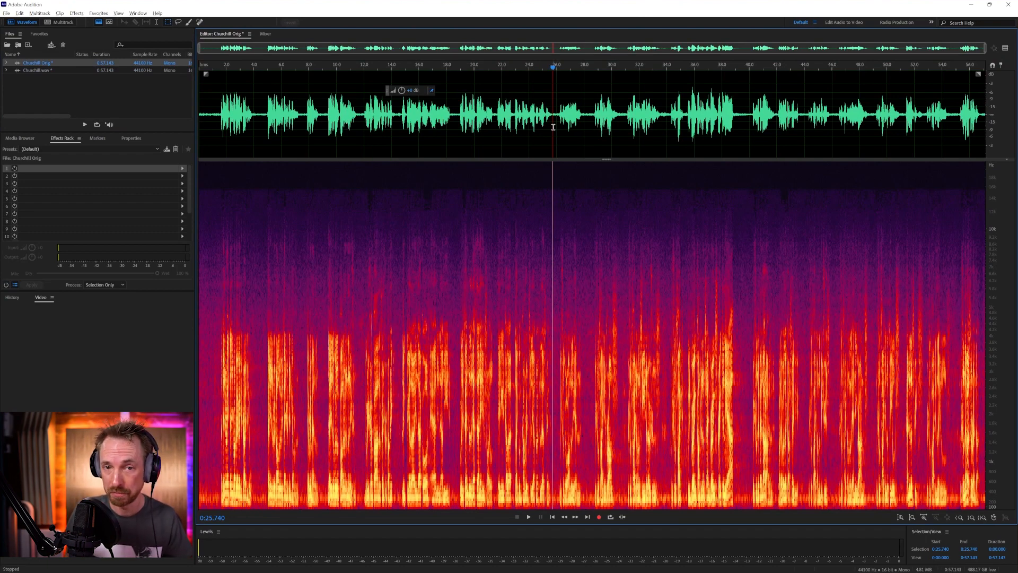
key(space)
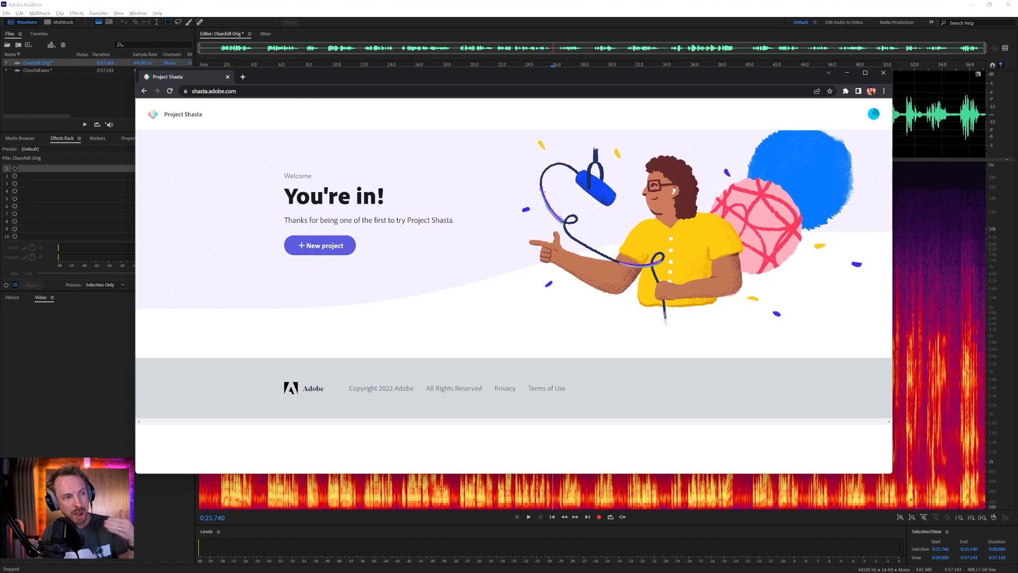
Switch to Project Shasta in the browser, create a new project and name it Churchill
click(327, 248)
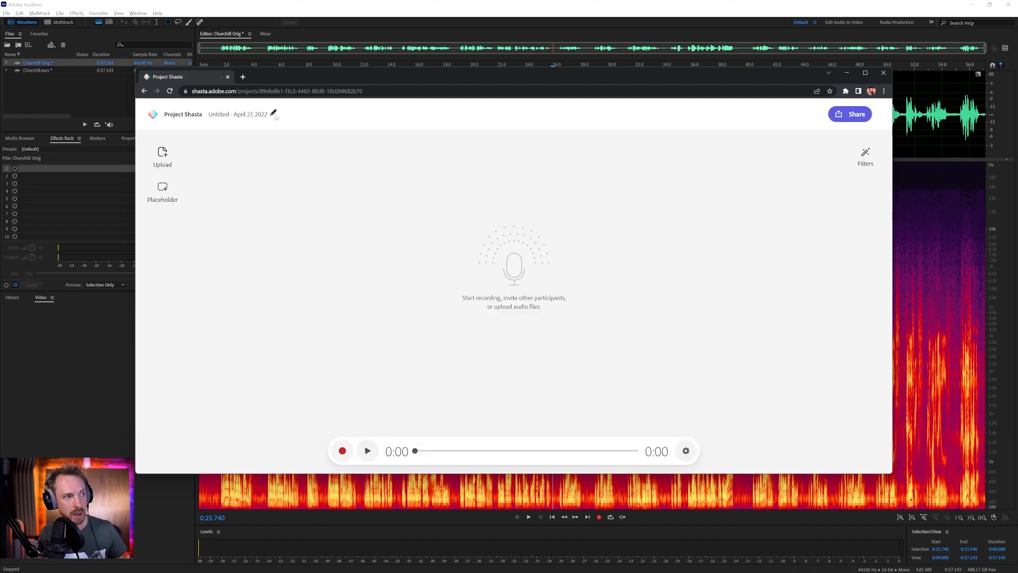
click(276, 115)
text(Chu)
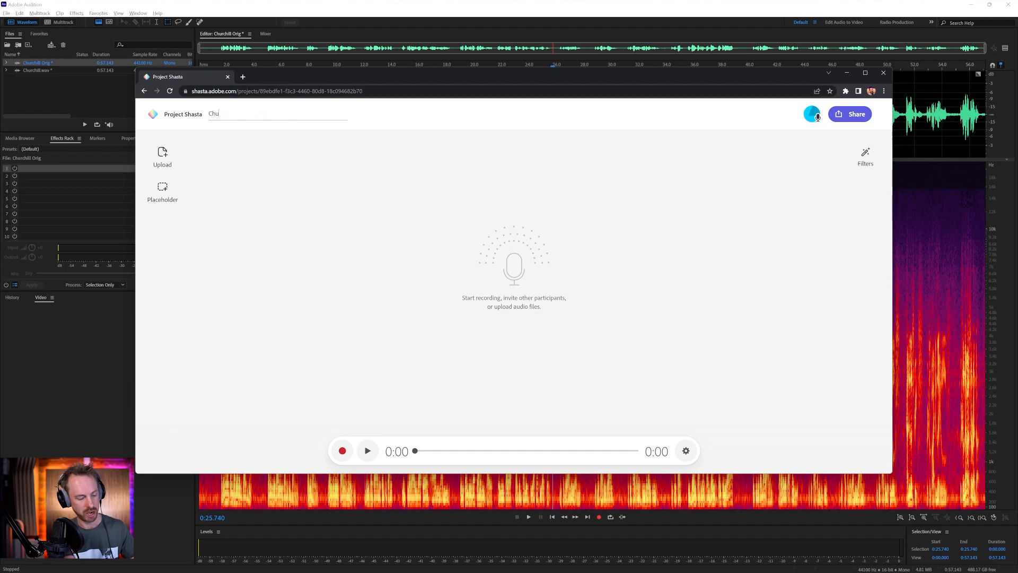
text(rchill)
key(Return)
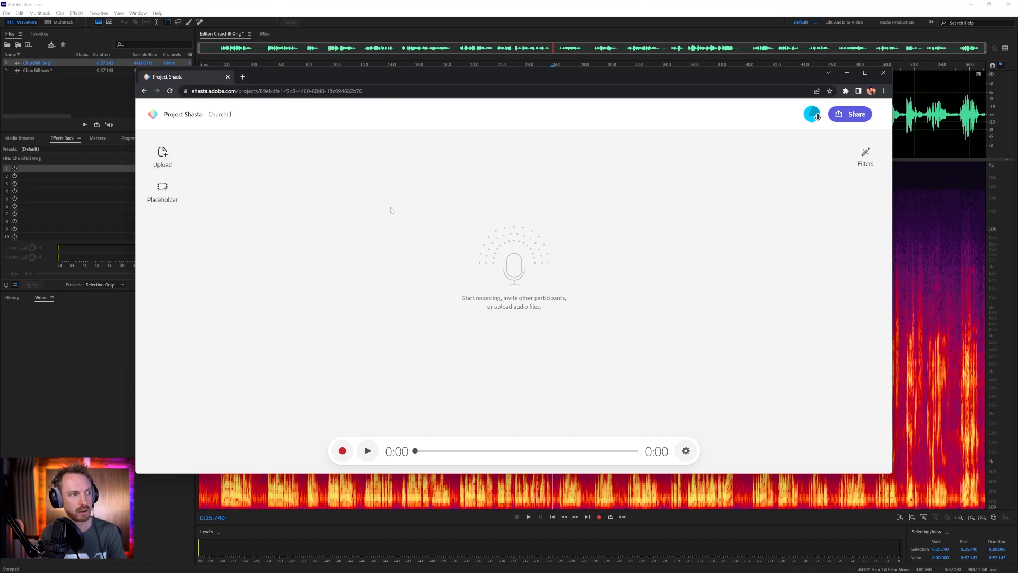
Upload the Churchill audio file from Downloads to the project and play its first few seconds
click(163, 156)
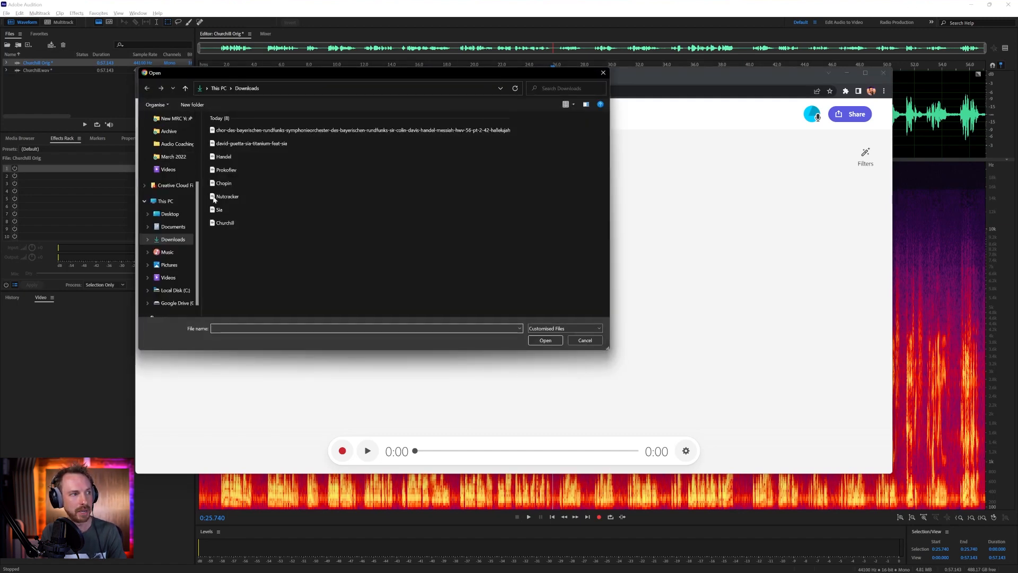
double_click(223, 225)
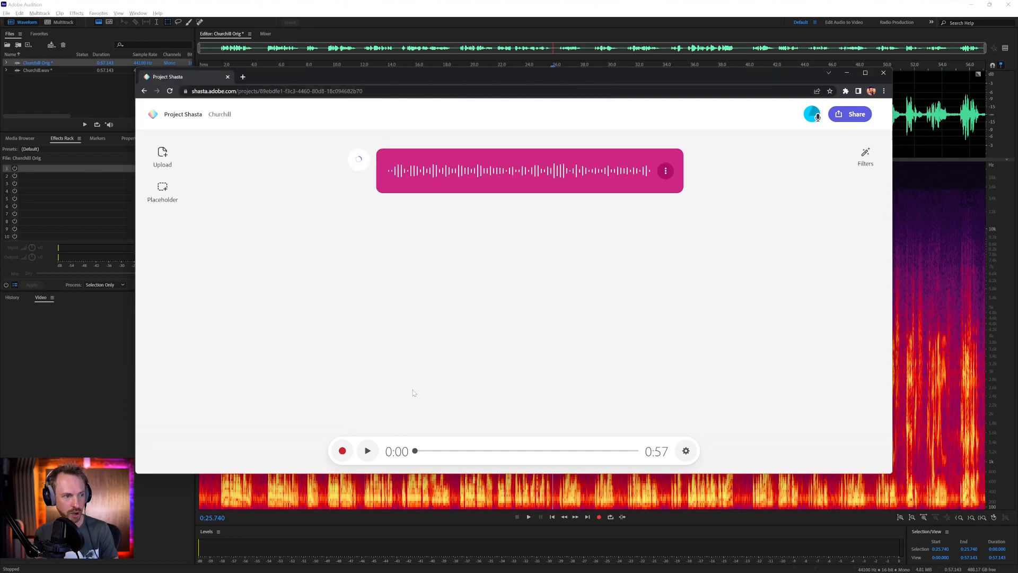
click(371, 451)
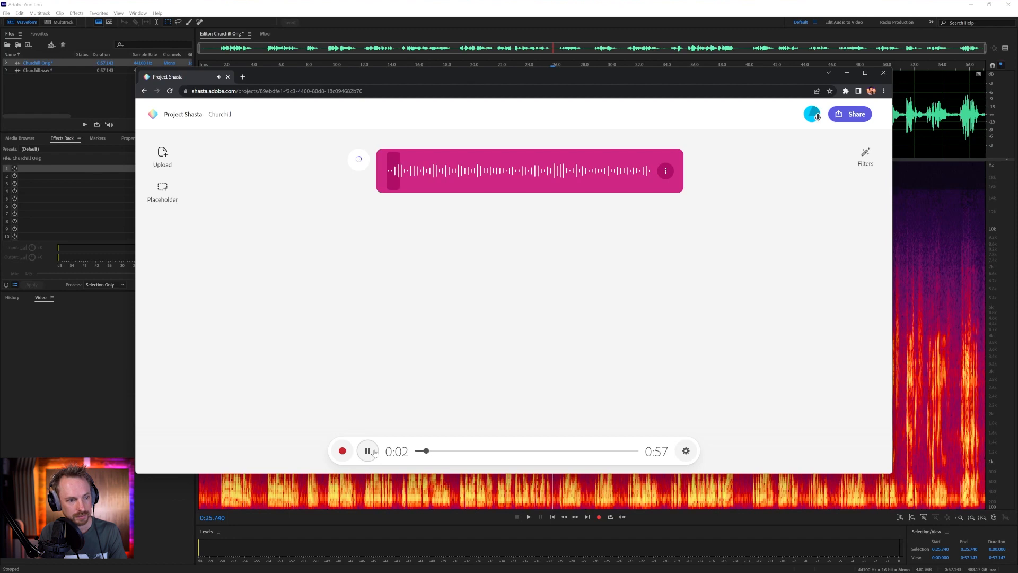
click(374, 451)
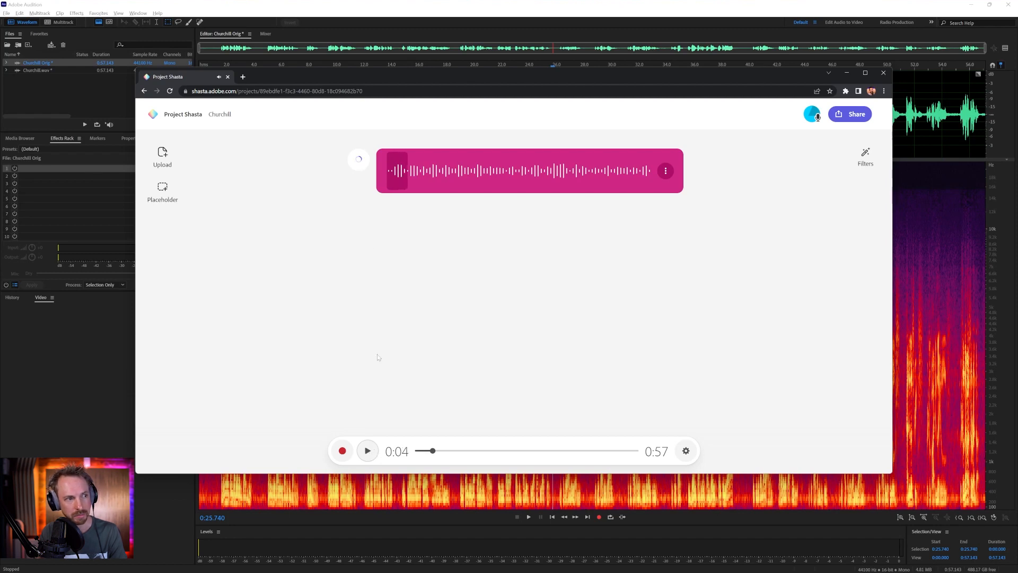
Move the playhead through the uploaded clip from its start past 0:26, 0:35 and 0:54 to near its end
click(390, 174)
click(388, 176)
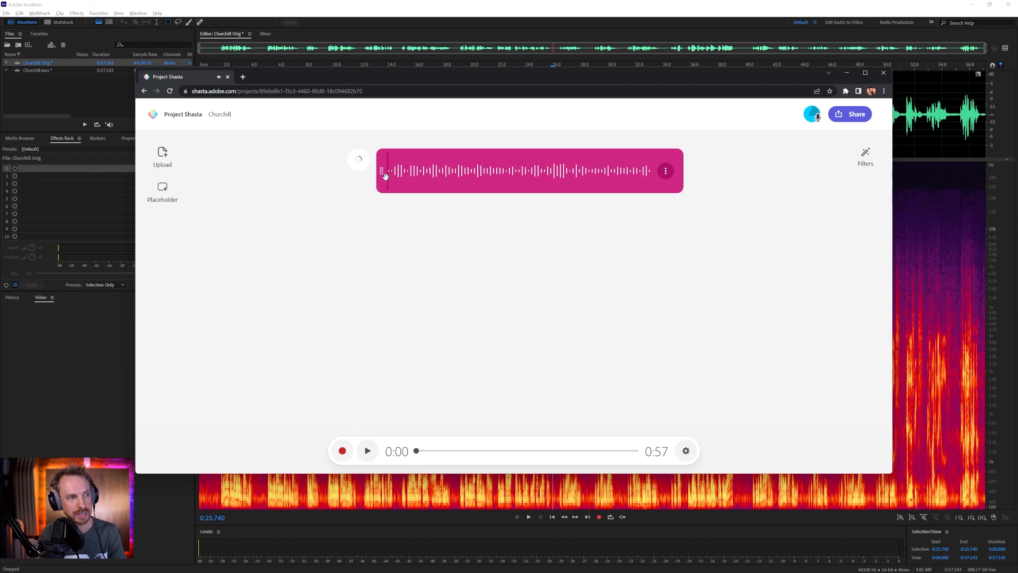
click(508, 173)
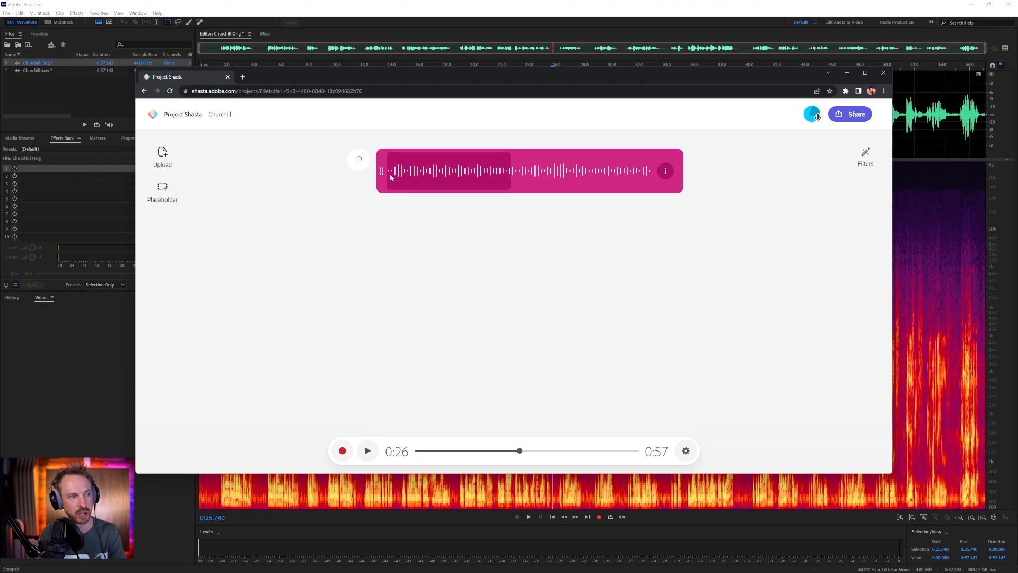
click(552, 182)
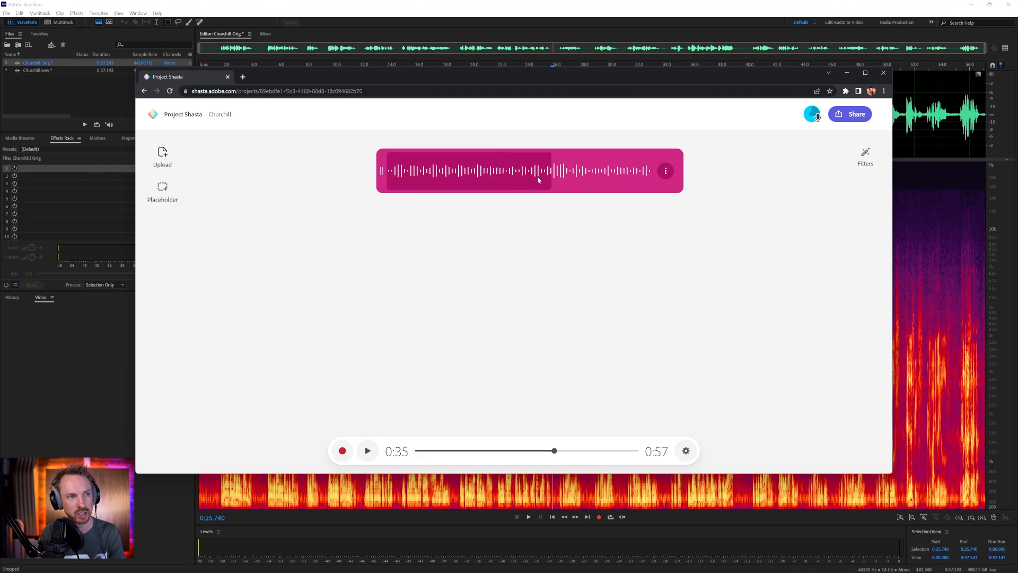
click(640, 181)
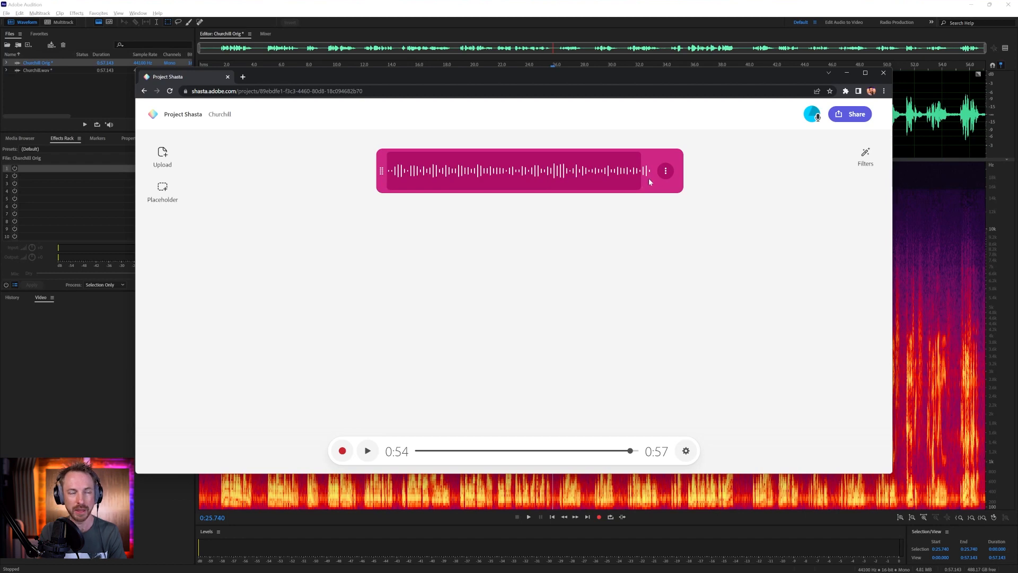
click(649, 181)
Transcribe the Churchill clip and play it from the words "to the end" in the transcript
click(665, 172)
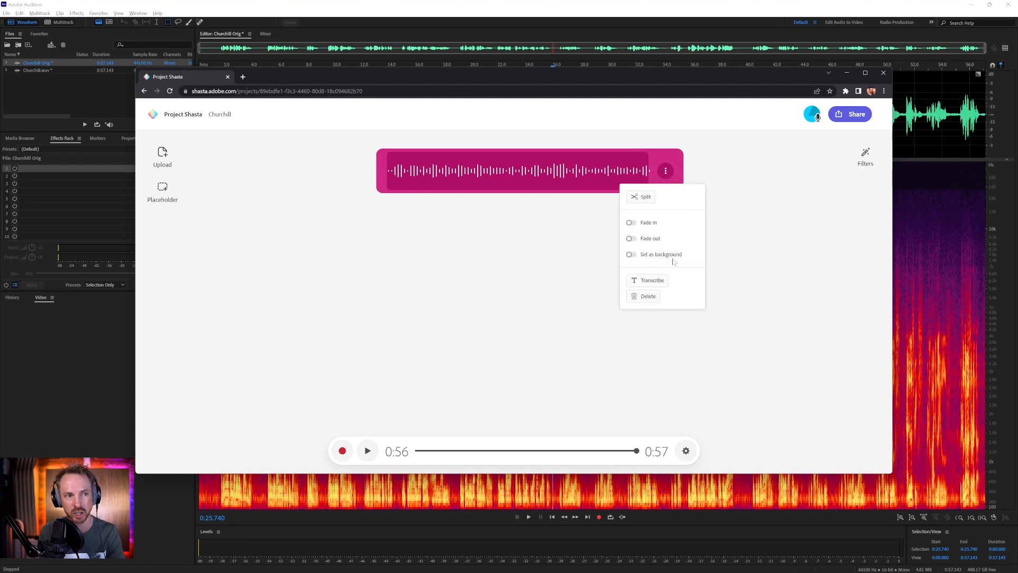
click(659, 285)
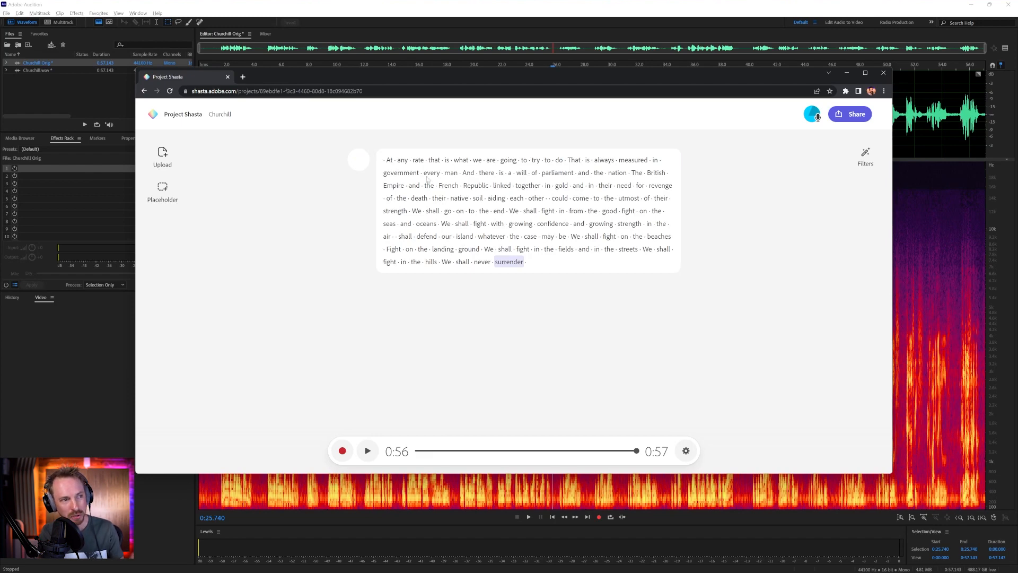
click(384, 160)
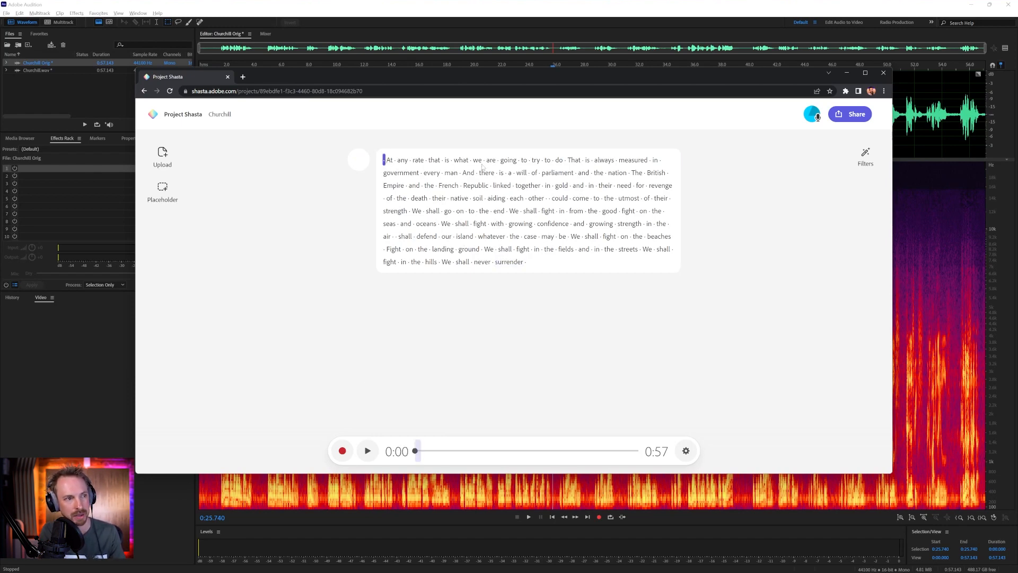
click(496, 213)
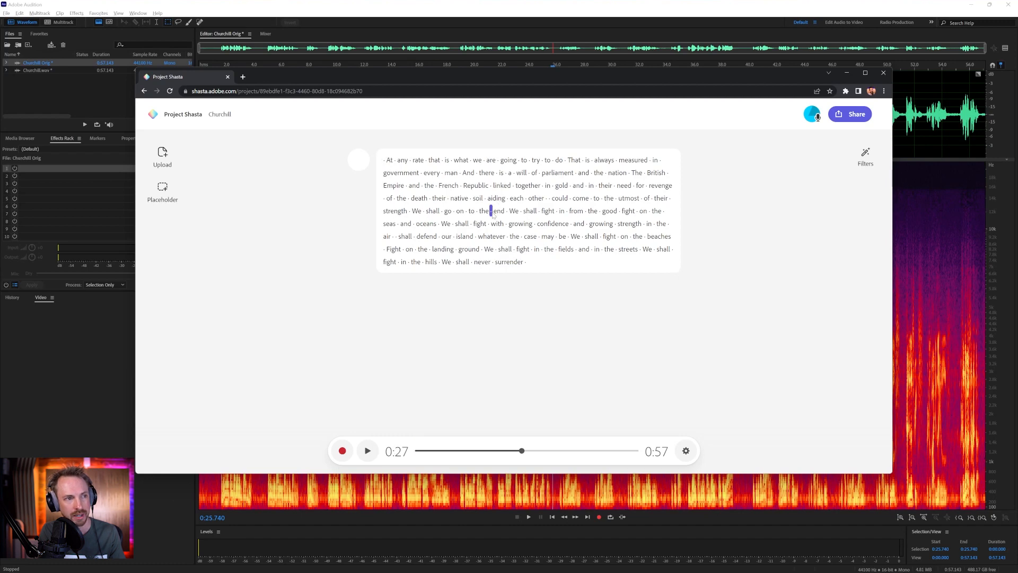
click(371, 452)
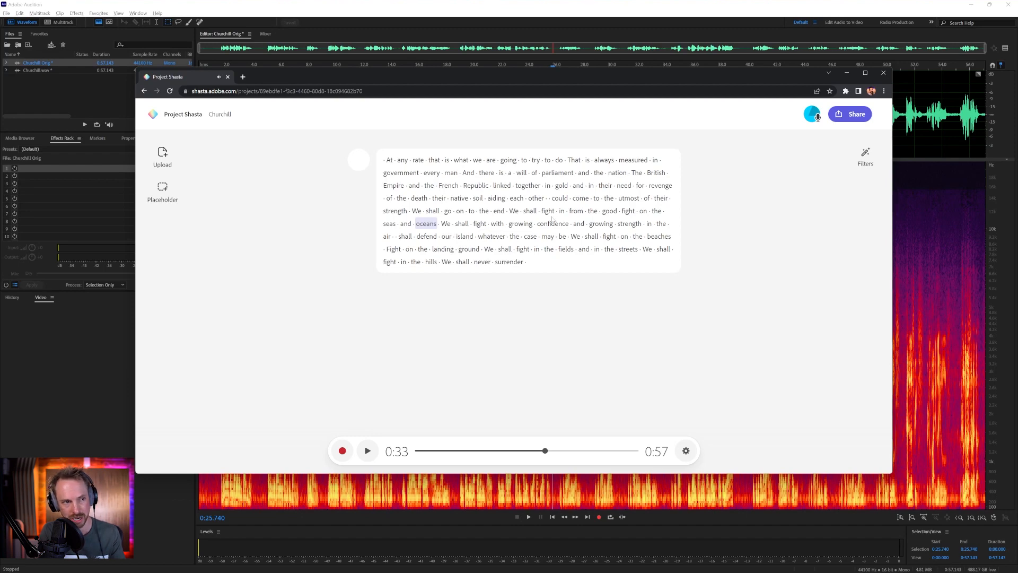
Enable the Enhance speech filter and play the speech from "We shall go on to the end"
click(858, 160)
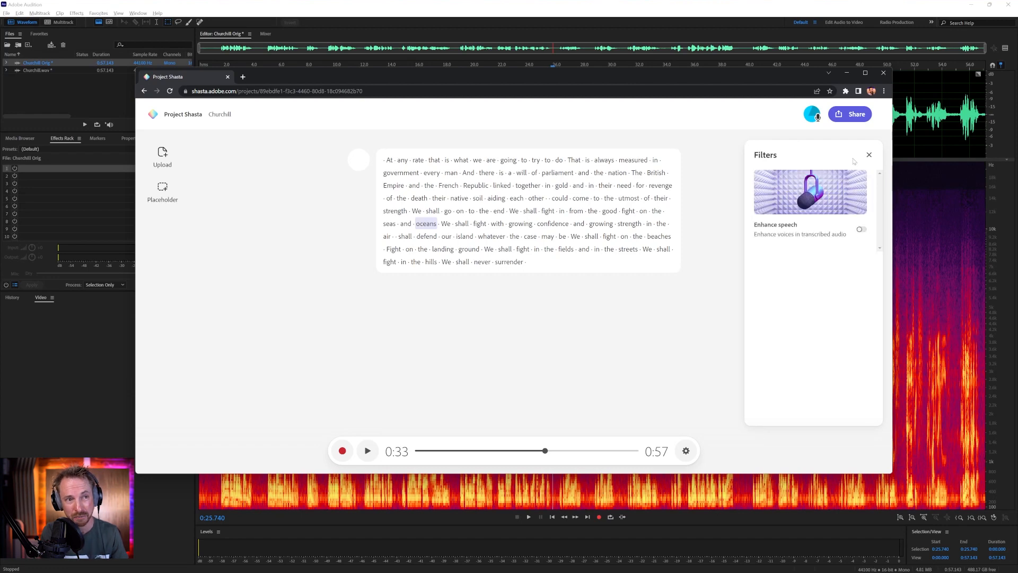
click(861, 230)
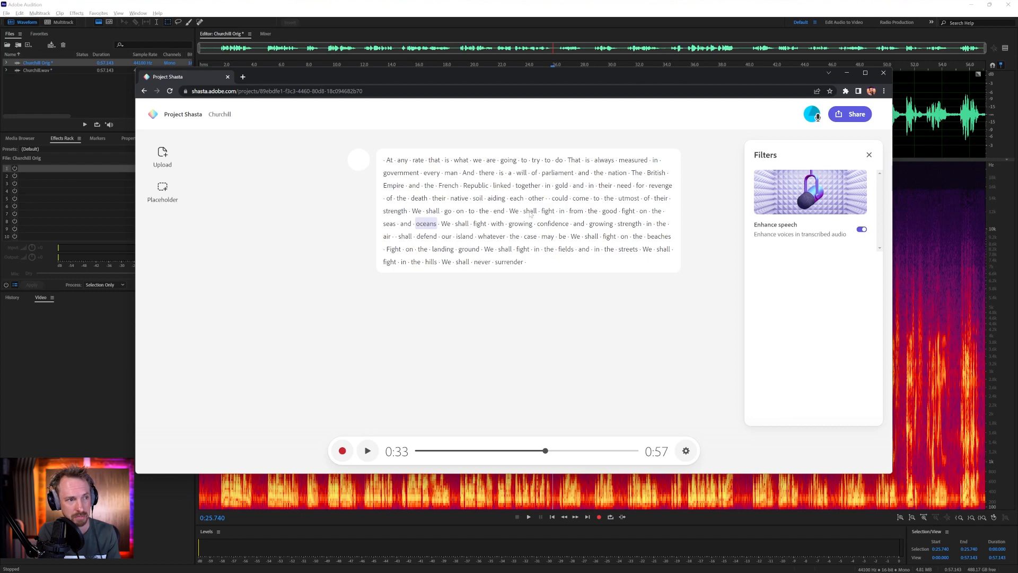
click(417, 211)
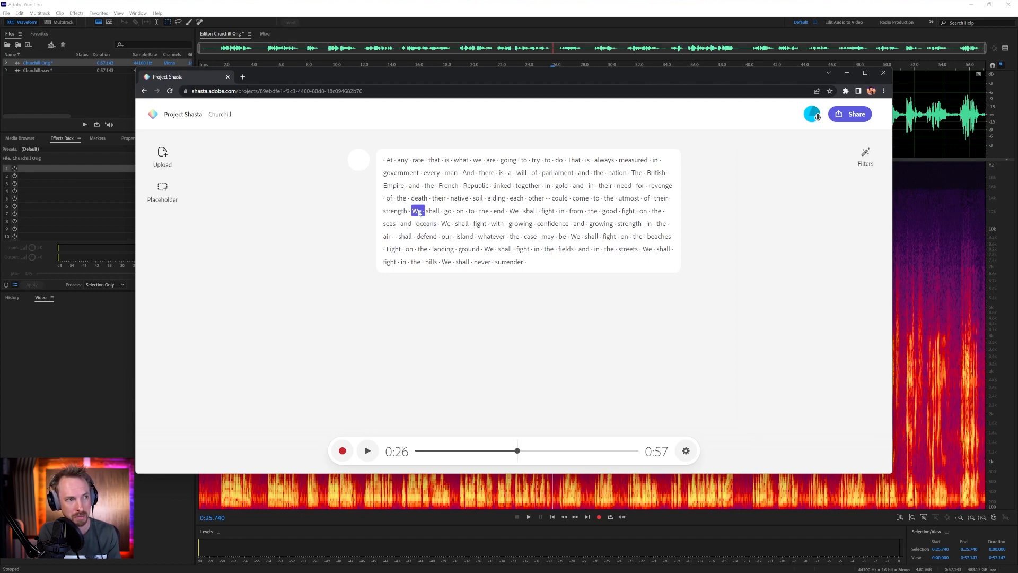
click(366, 450)
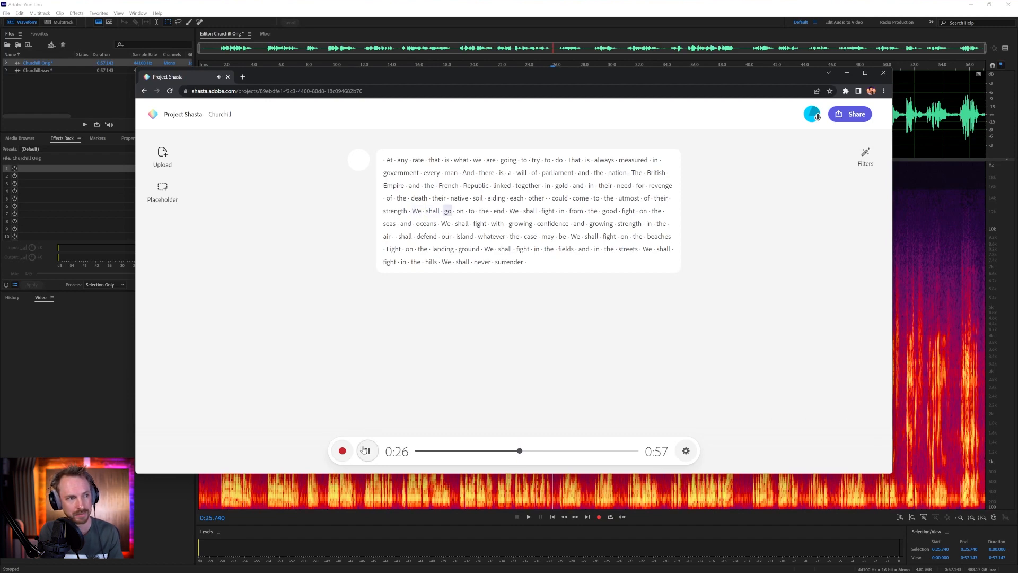